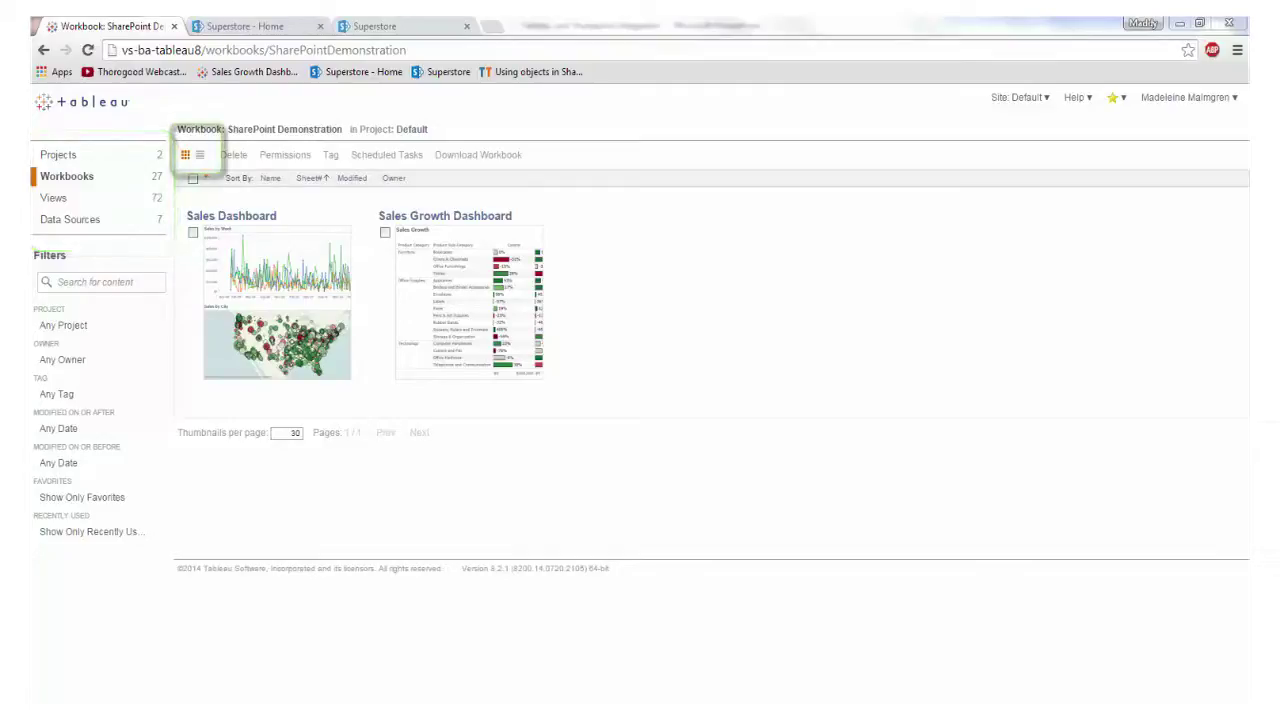
Step: Toggle the SharePoint Demonstration workbook's views to list layout and back to thumbnails
{"action": "left_click", "coordinate": [200, 158]}
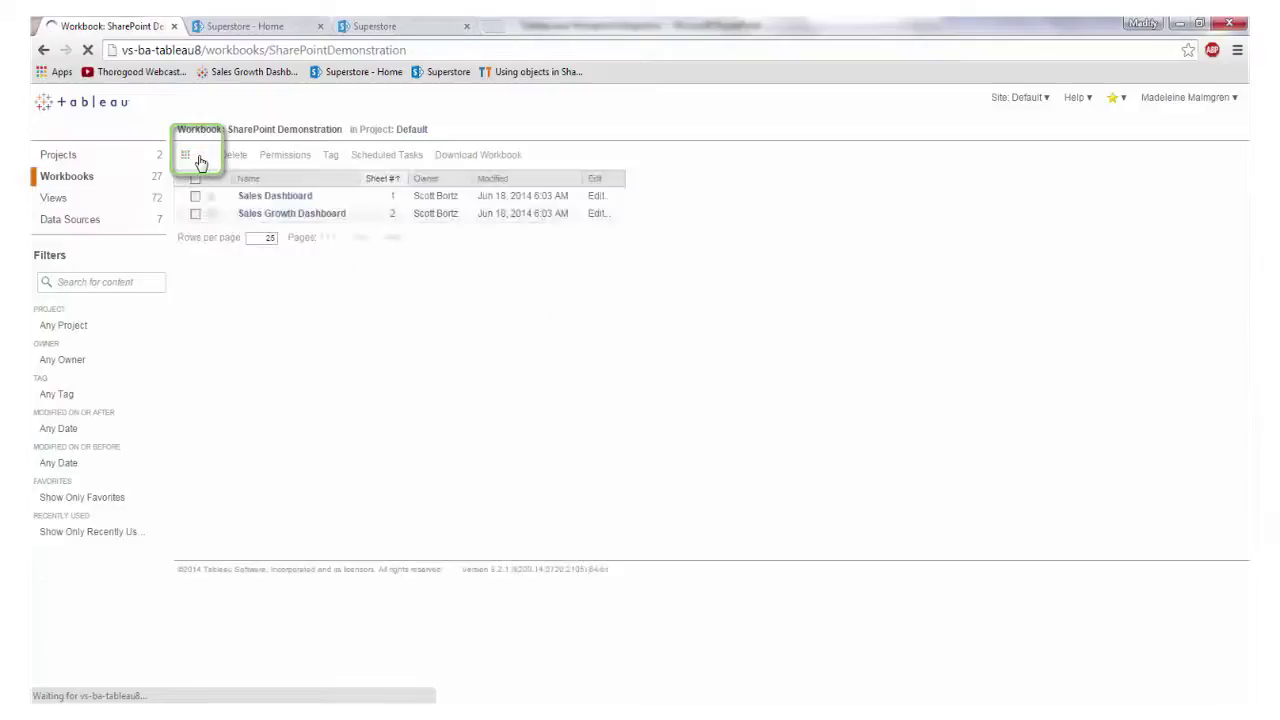
{"action": "left_click", "coordinate": [187, 160]}
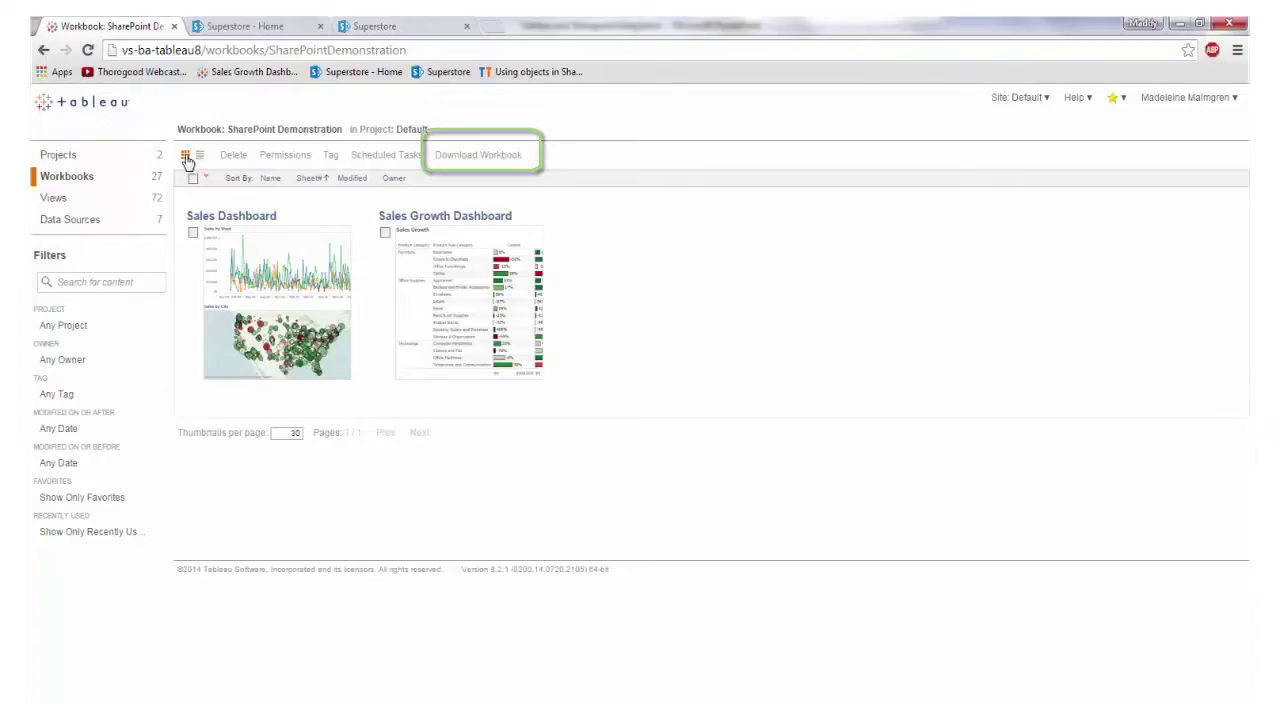
Step: Open the Sales Growth Dashboard view and let it finish loading
{"action": "left_click", "coordinate": [464, 250]}
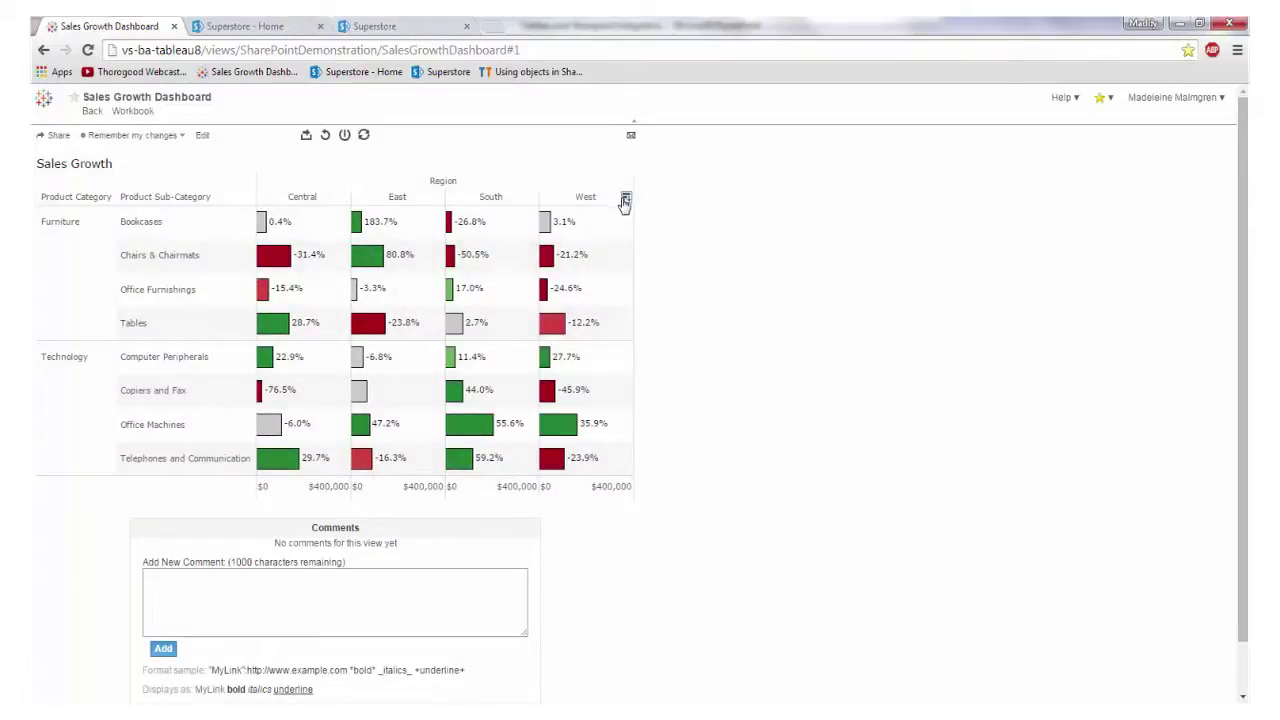
Step: Sort sub-categories by West-region growth and review the underlying West Tables records
{"action": "left_click", "coordinate": [625, 200]}
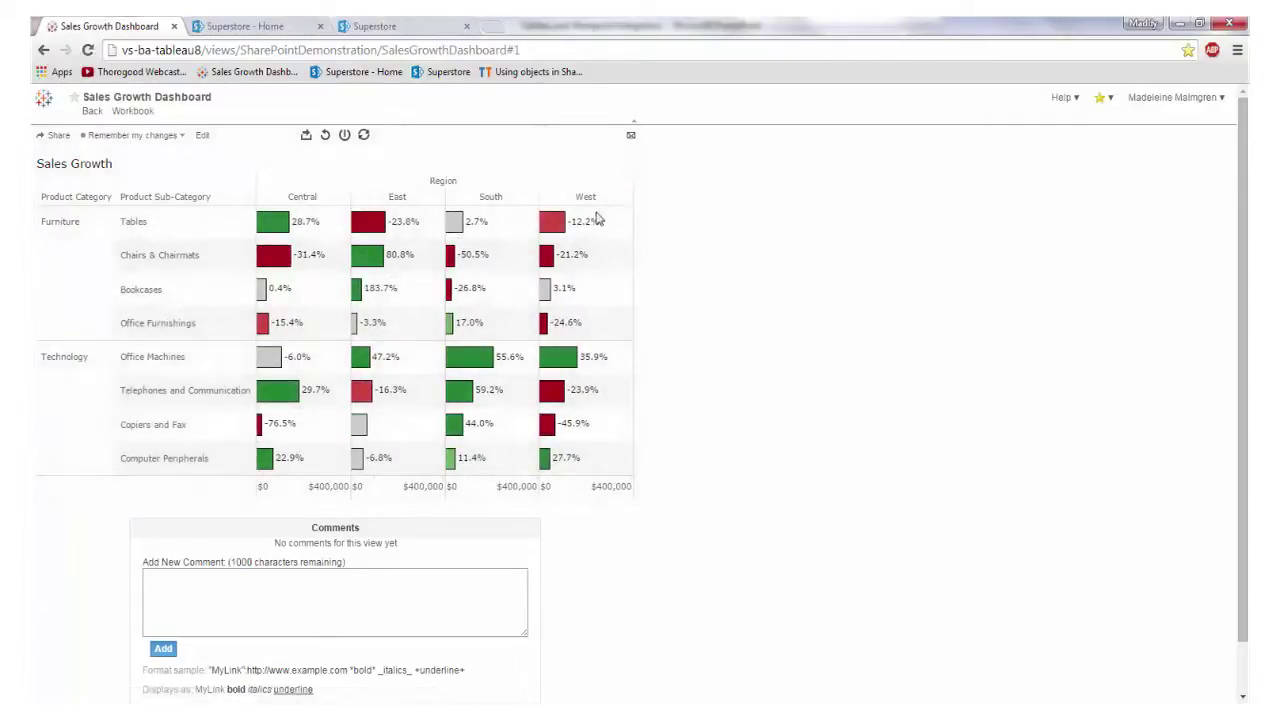
{"action": "mouse_move", "coordinate": [545, 232]}
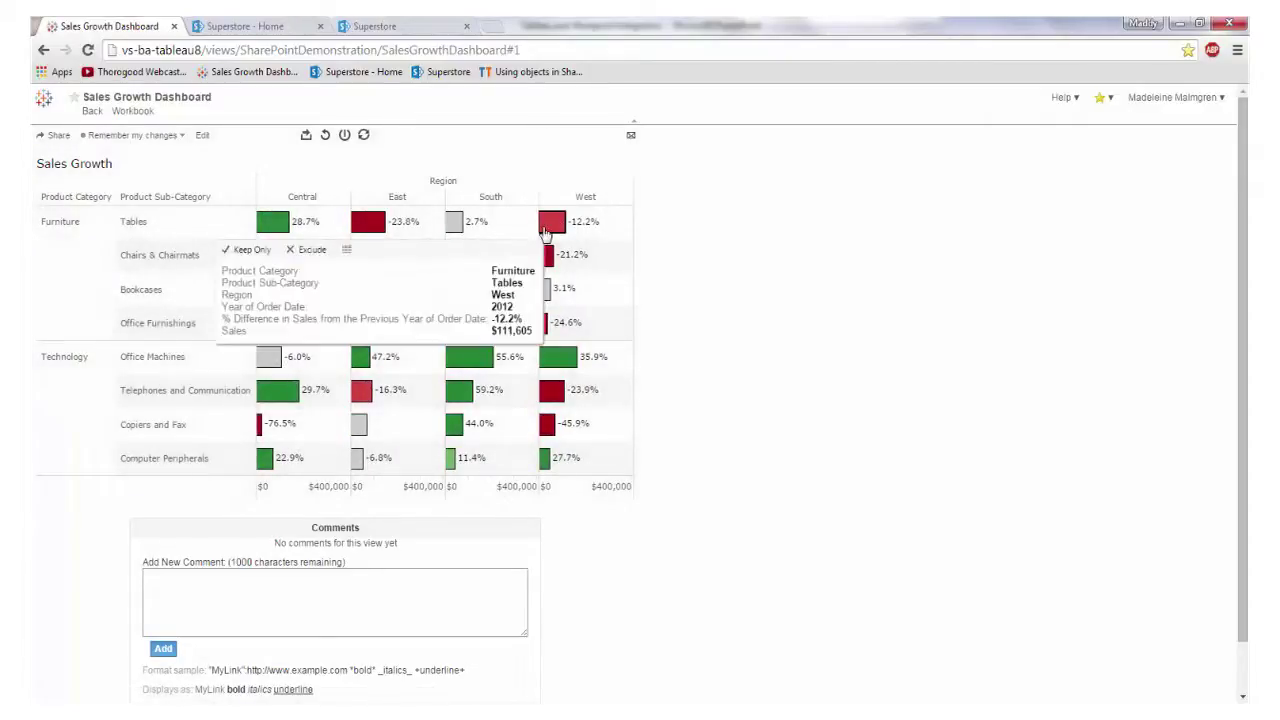
{"action": "left_click", "coordinate": [346, 252]}
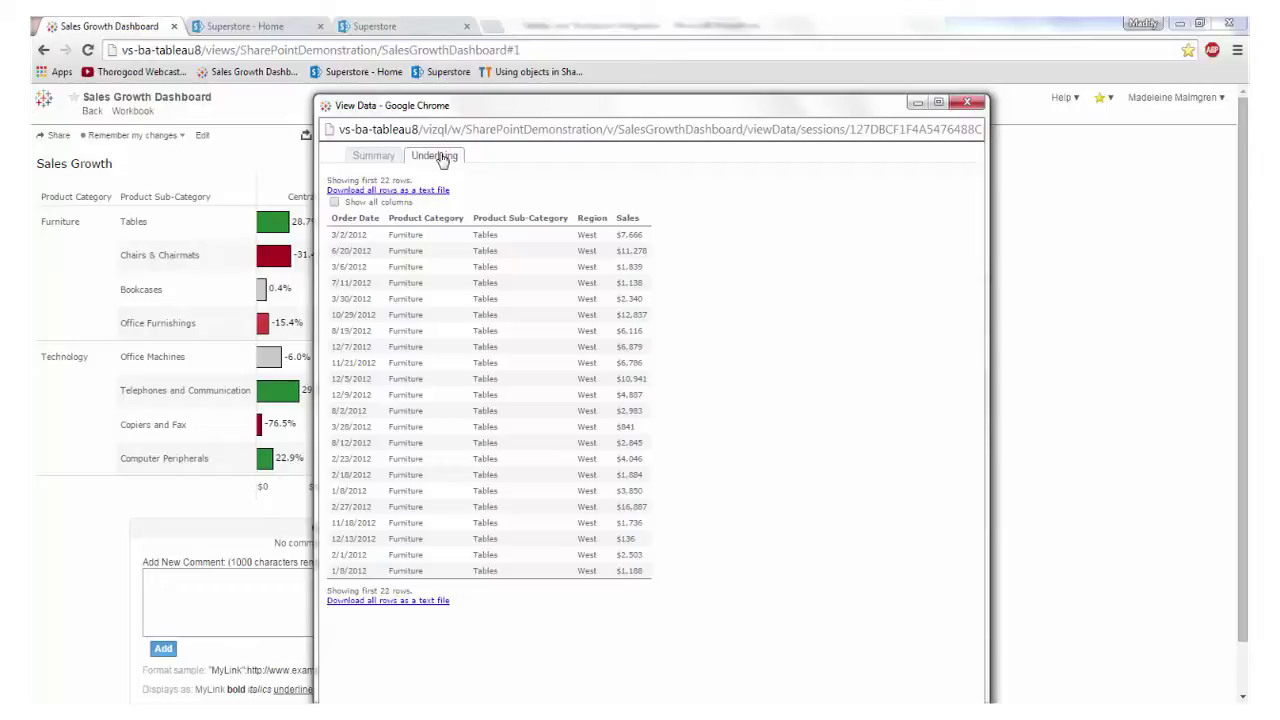
{"action": "left_click", "coordinate": [966, 102]}
Step: Dismiss the custom views list and undo changes to bring back the Office Supplies rows
{"action": "left_click", "coordinate": [178, 136]}
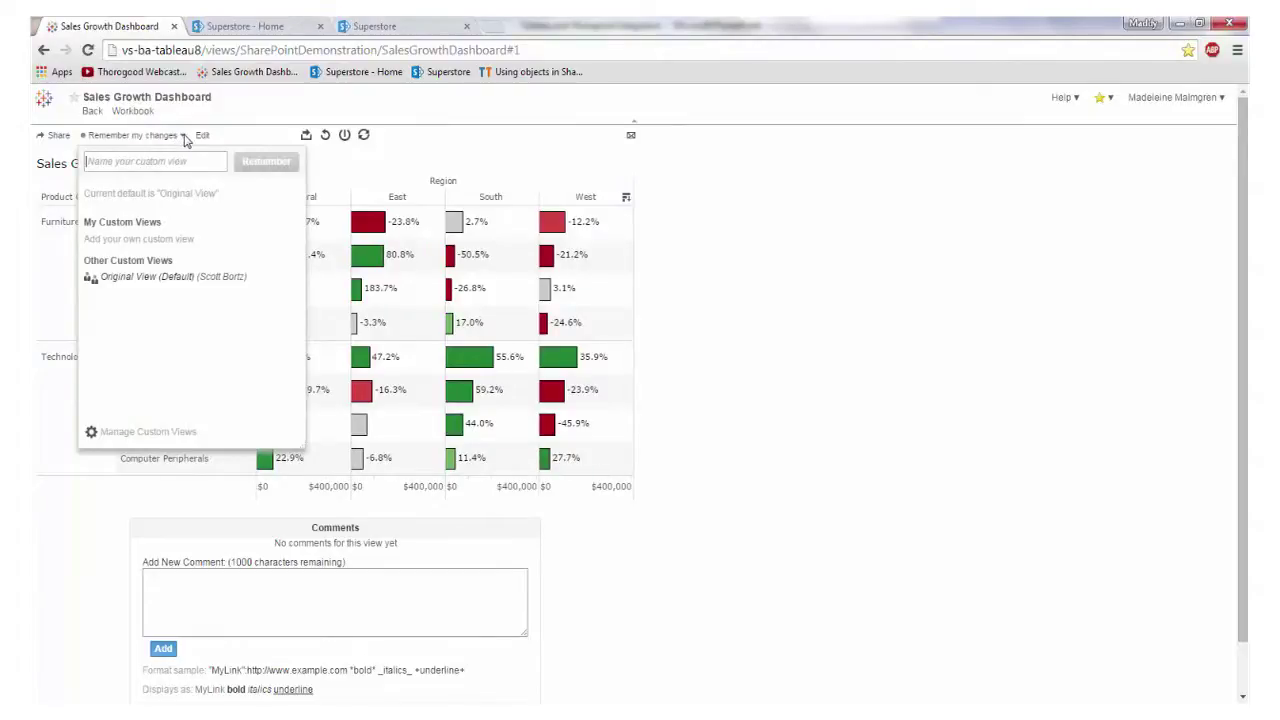
{"action": "left_click", "coordinate": [183, 137]}
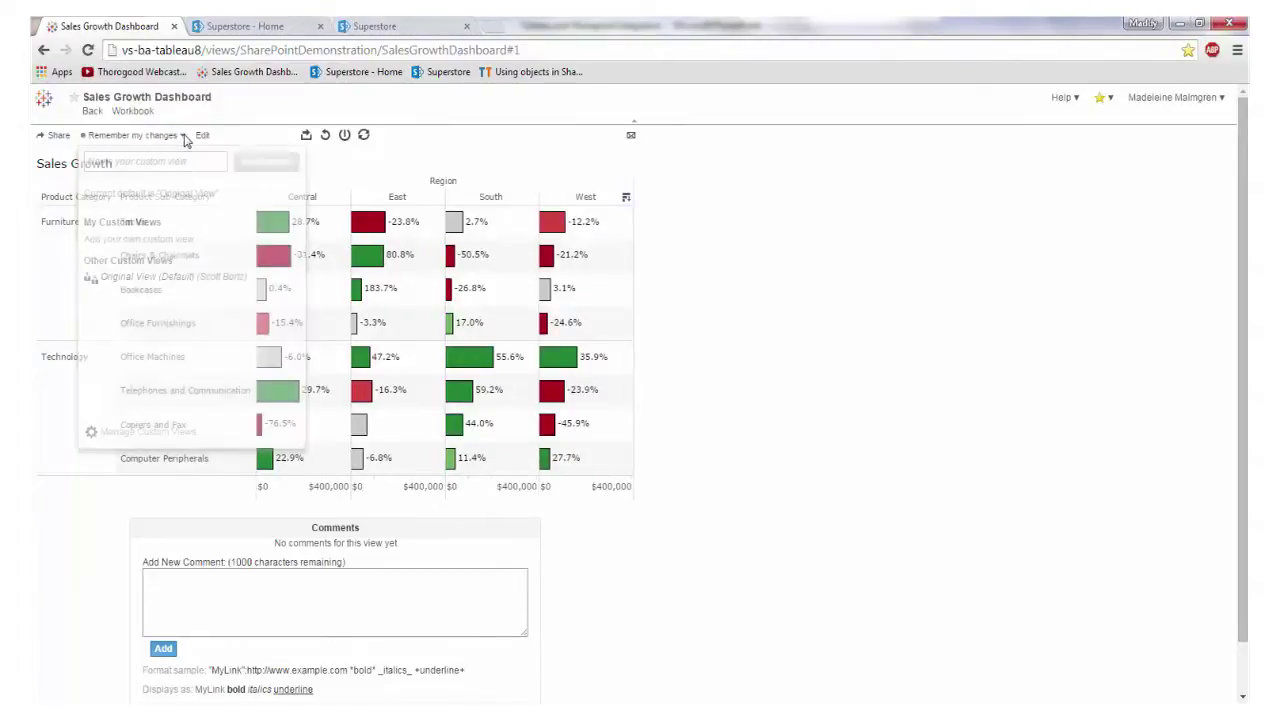
{"action": "left_click", "coordinate": [330, 137]}
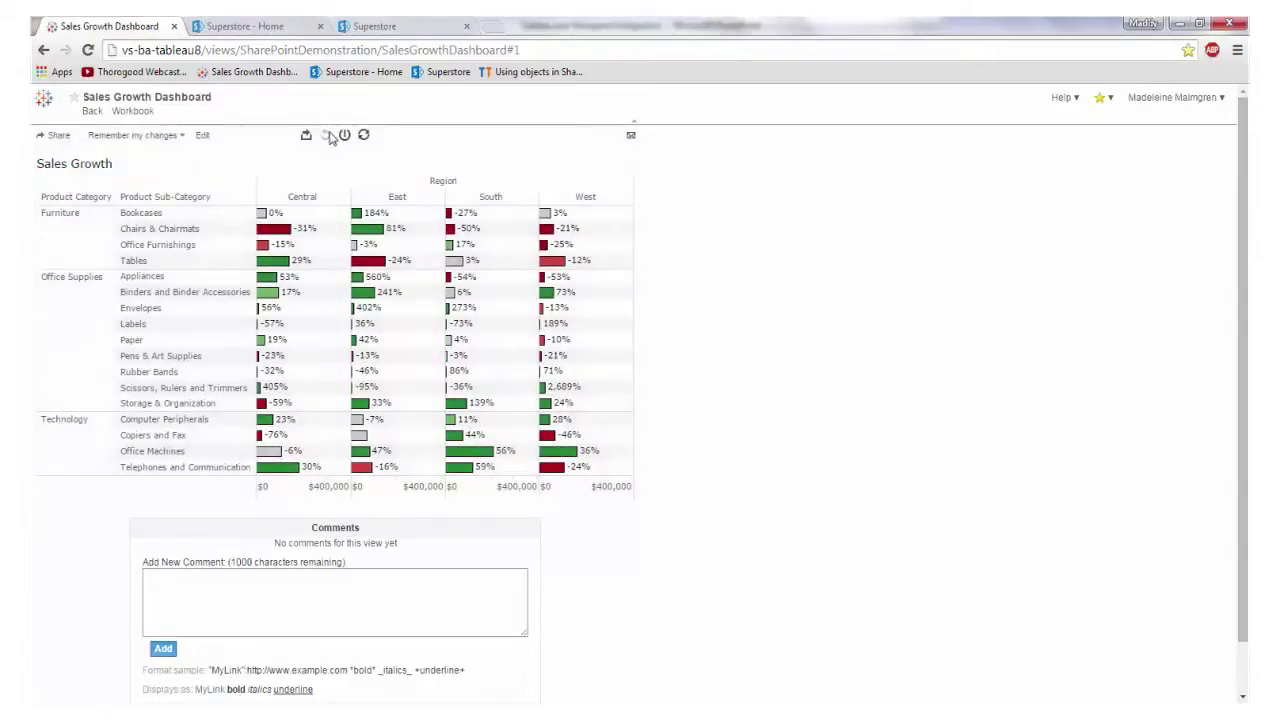
Step: Switch to the Superstore SharePoint home page and hide site navigation to focus on content
{"action": "left_click", "coordinate": [289, 24]}
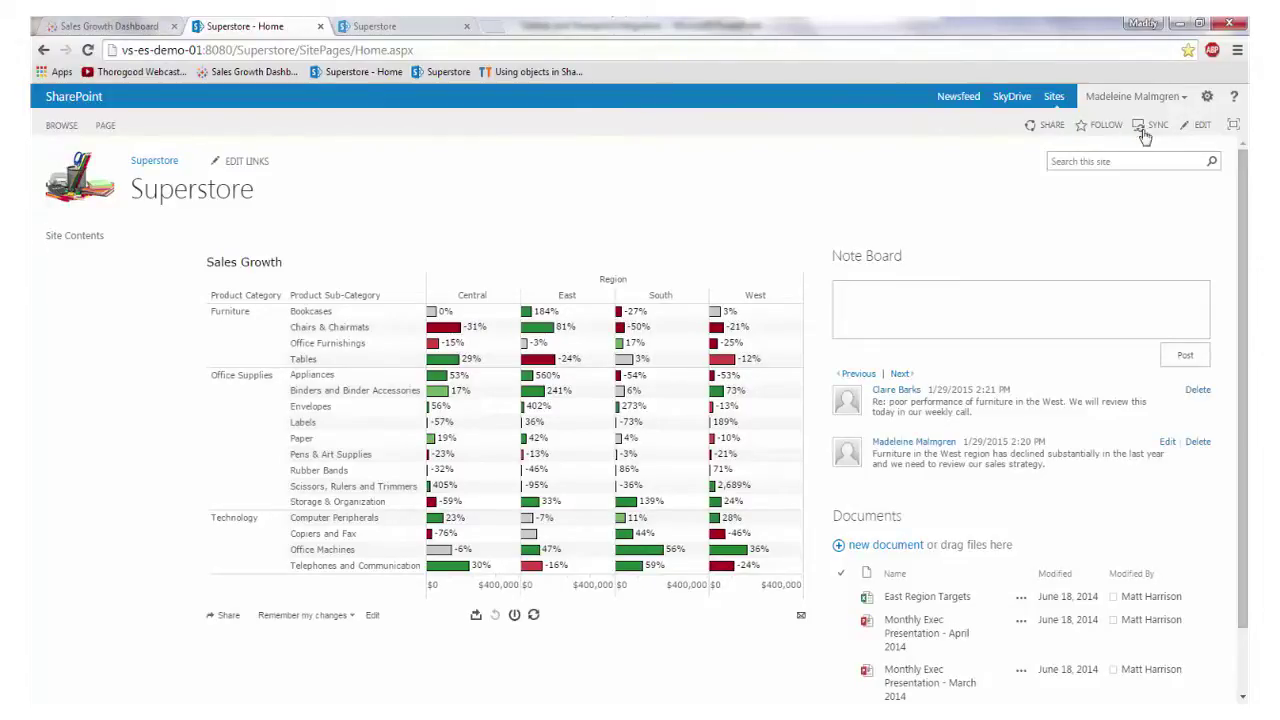
{"action": "left_click", "coordinate": [1238, 128]}
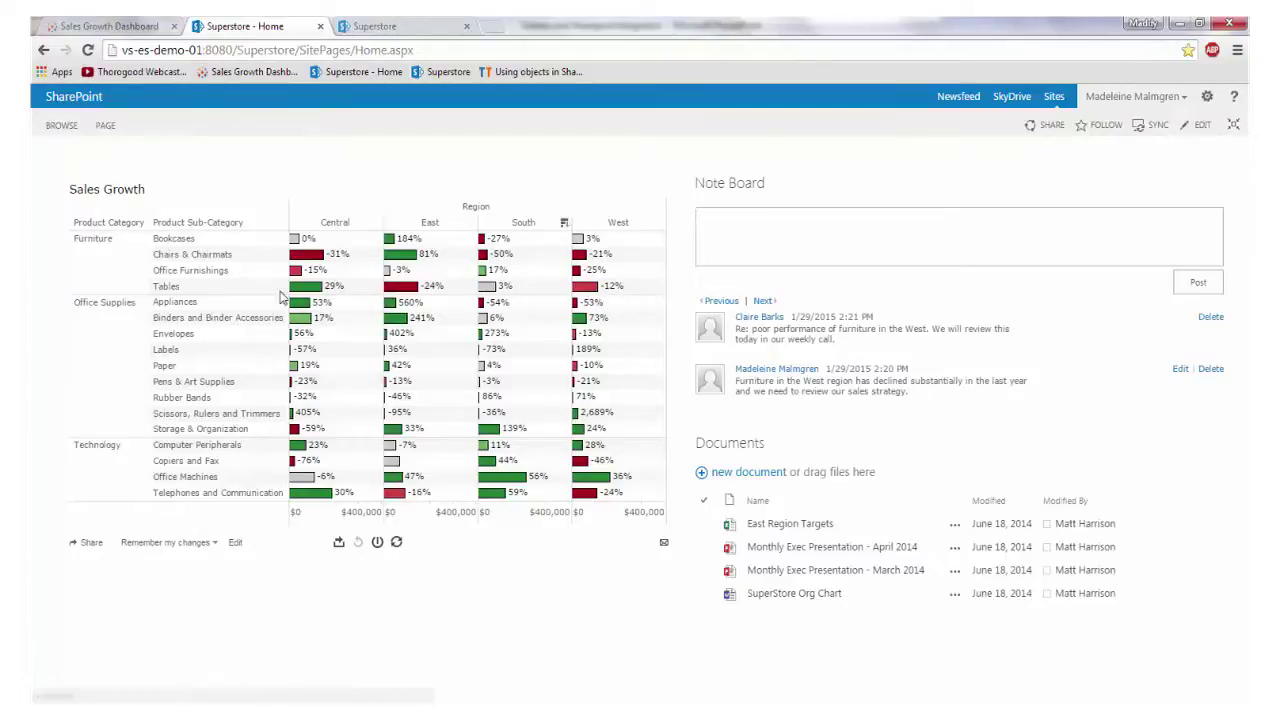
Step: In the embedded view, exclude Office Supplies, sort by West growth and view West Tables data
{"action": "left_click", "coordinate": [123, 333]}
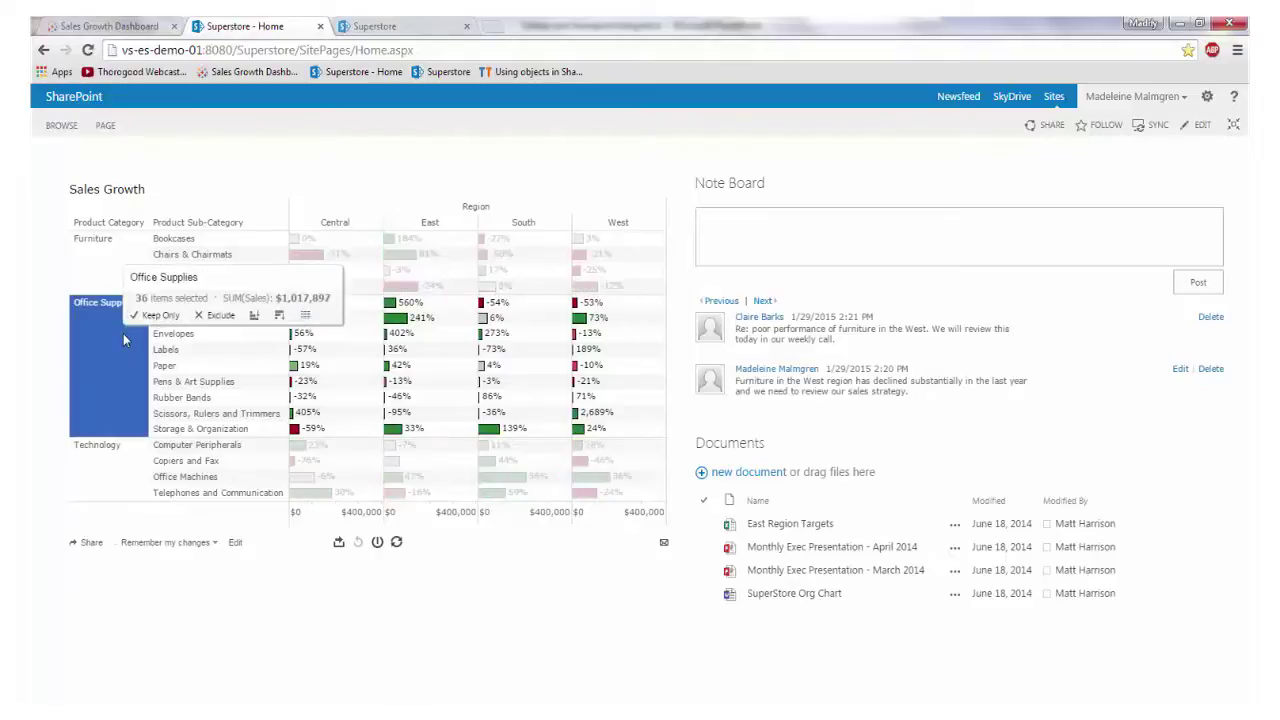
{"action": "left_click", "coordinate": [226, 320]}
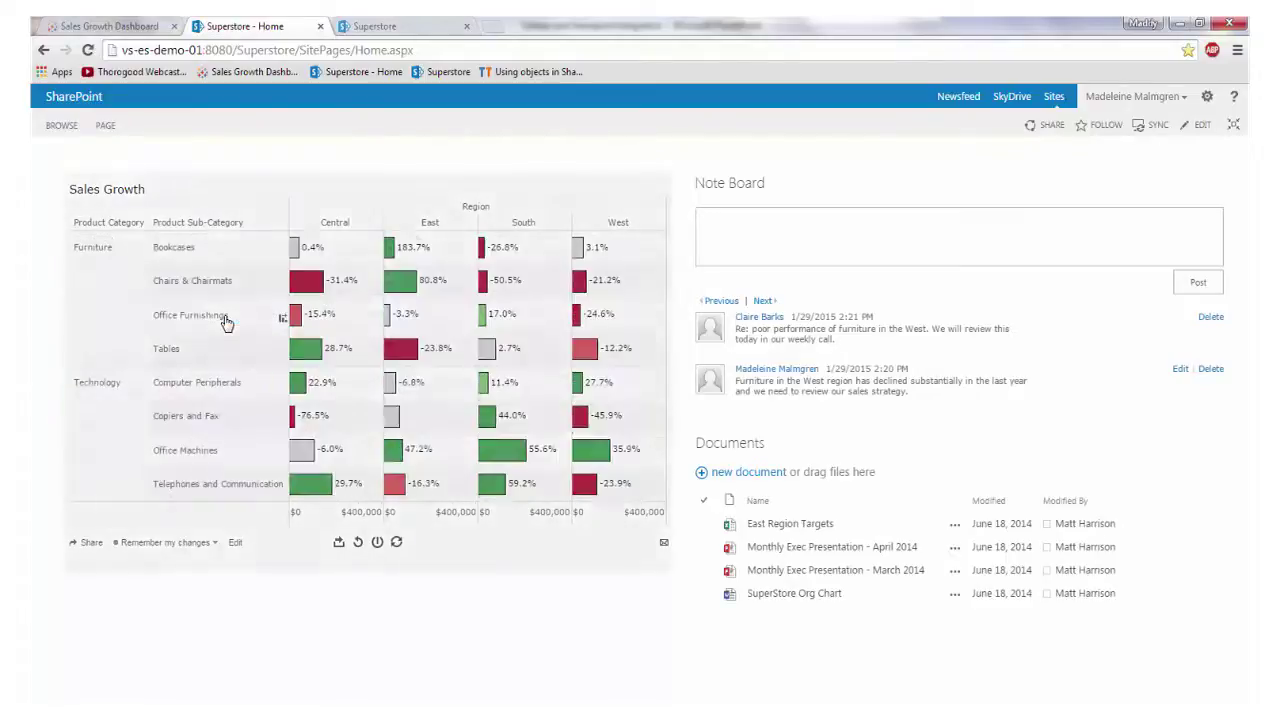
{"action": "left_click", "coordinate": [659, 226]}
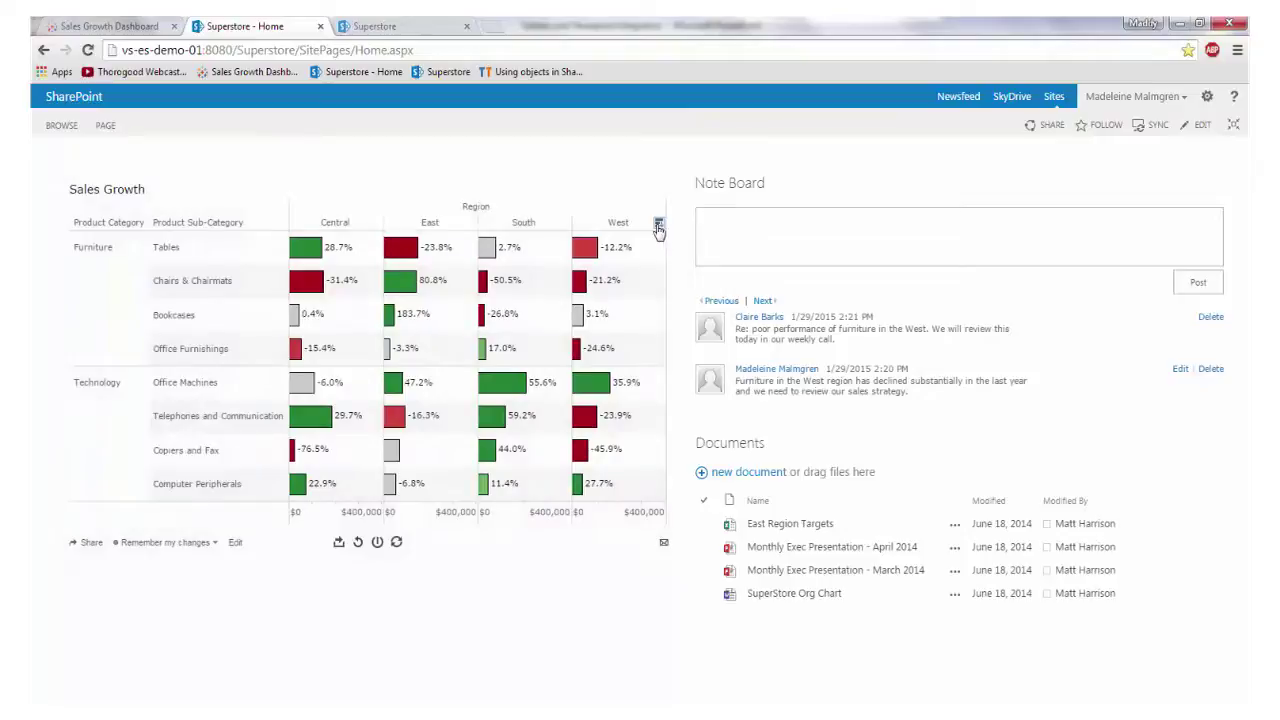
{"action": "mouse_move", "coordinate": [588, 258]}
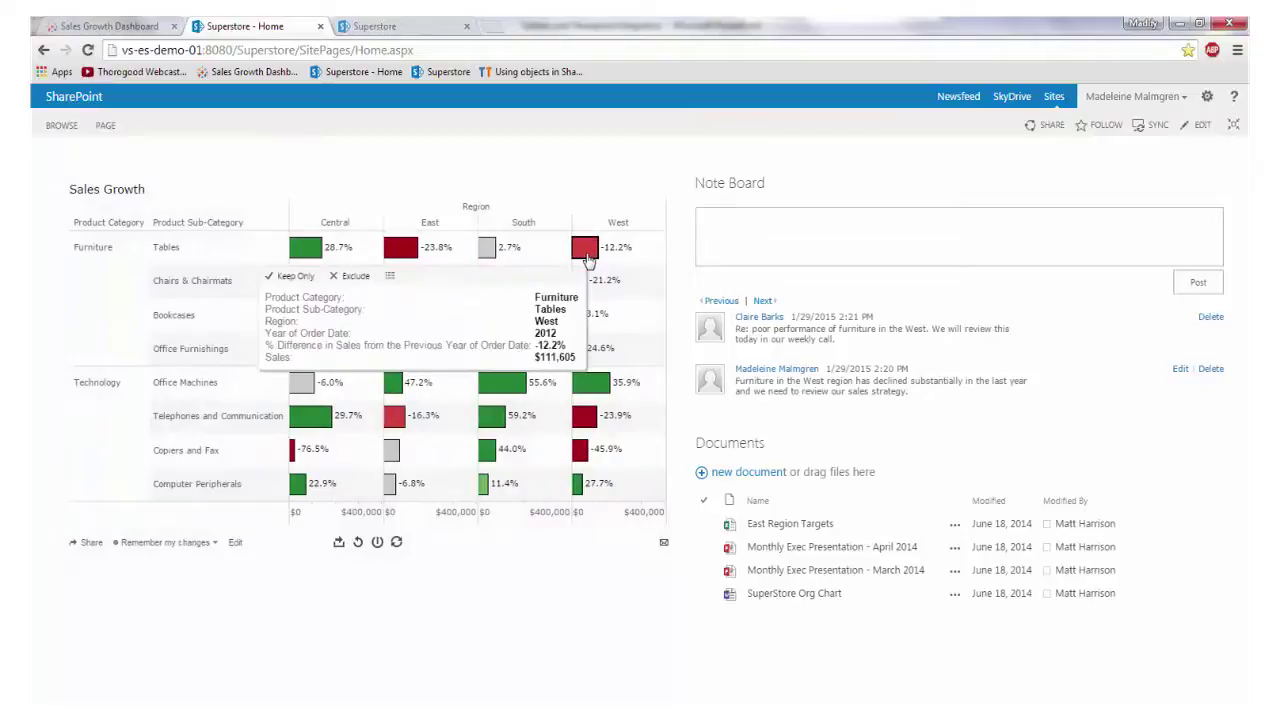
{"action": "left_click", "coordinate": [390, 276]}
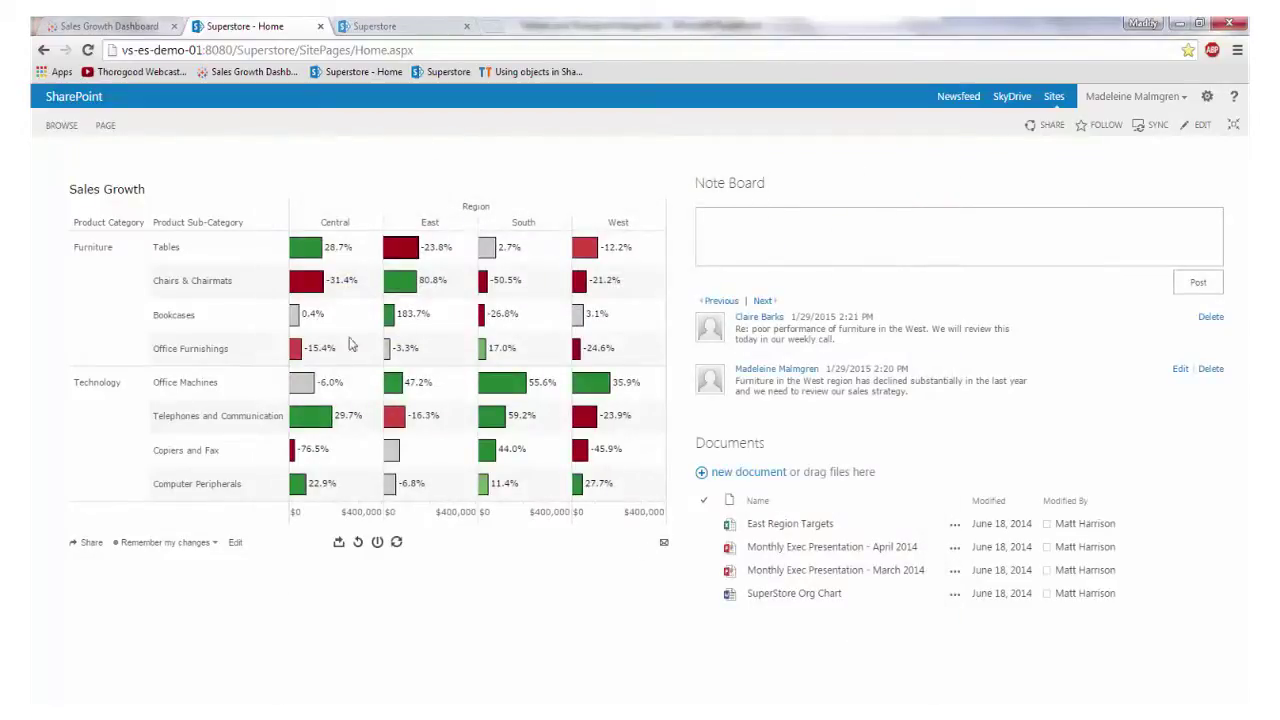
Step: Undo the embedded view's changes to restore the full Sales Growth table
{"action": "left_click", "coordinate": [165, 542]}
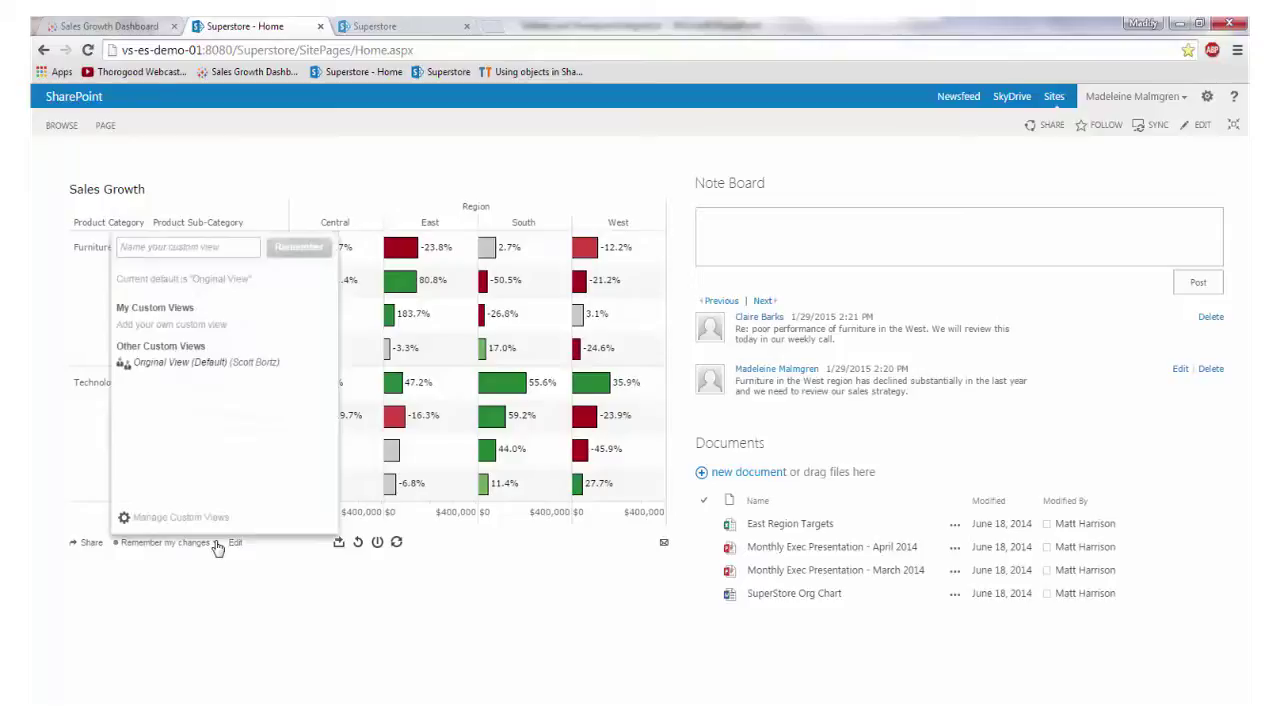
{"action": "left_click", "coordinate": [215, 543]}
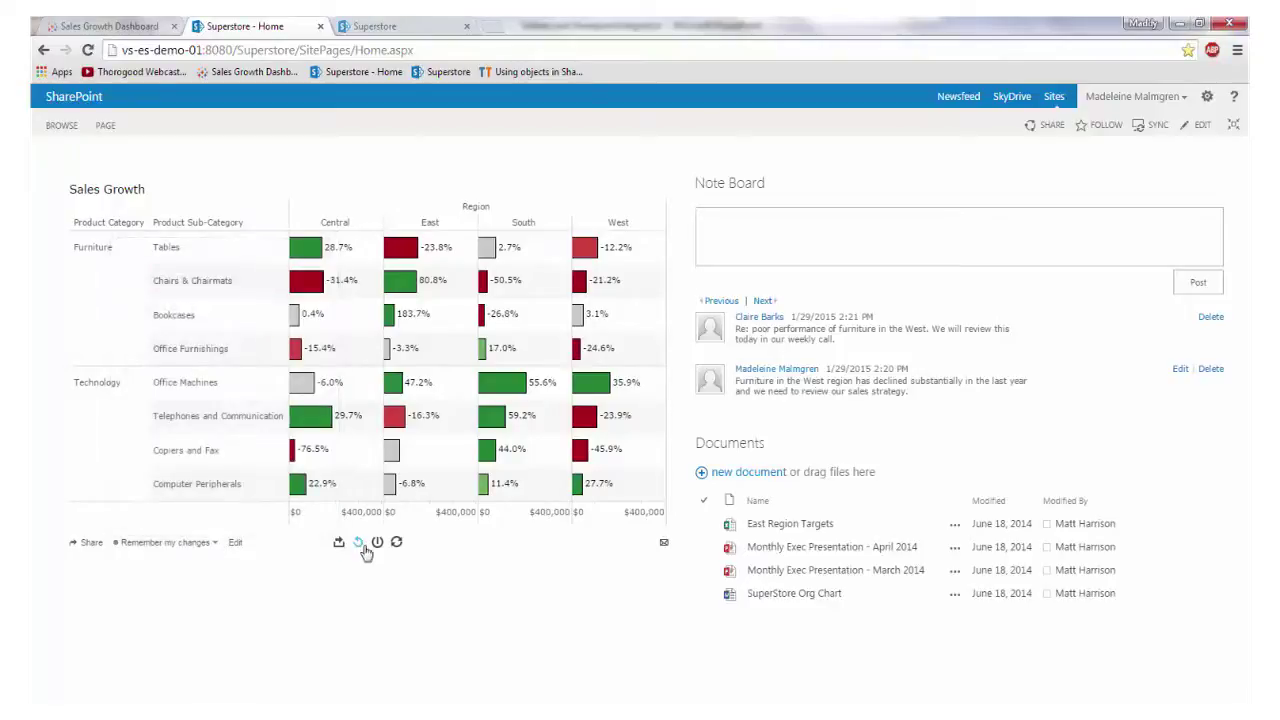
{"action": "left_click", "coordinate": [362, 546]}
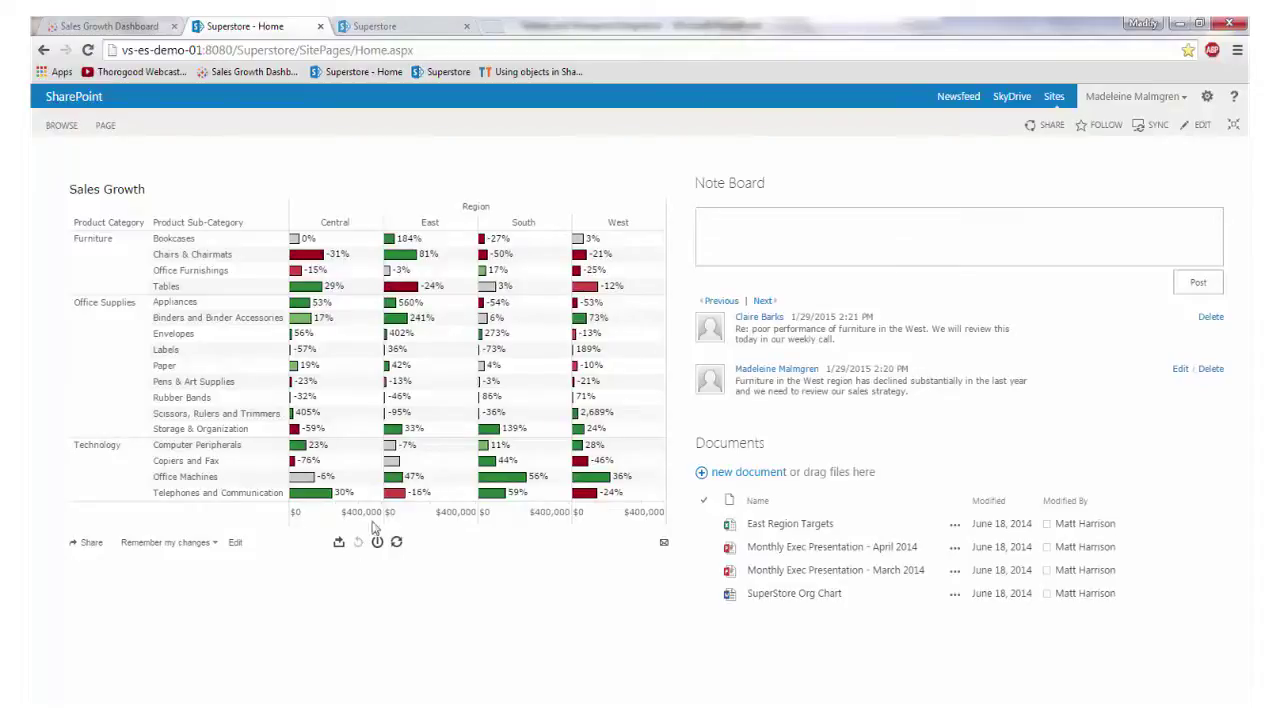
Step: Open the Superstore sales dashboard page and enter the Tableau Server account password
{"action": "left_click", "coordinate": [410, 31]}
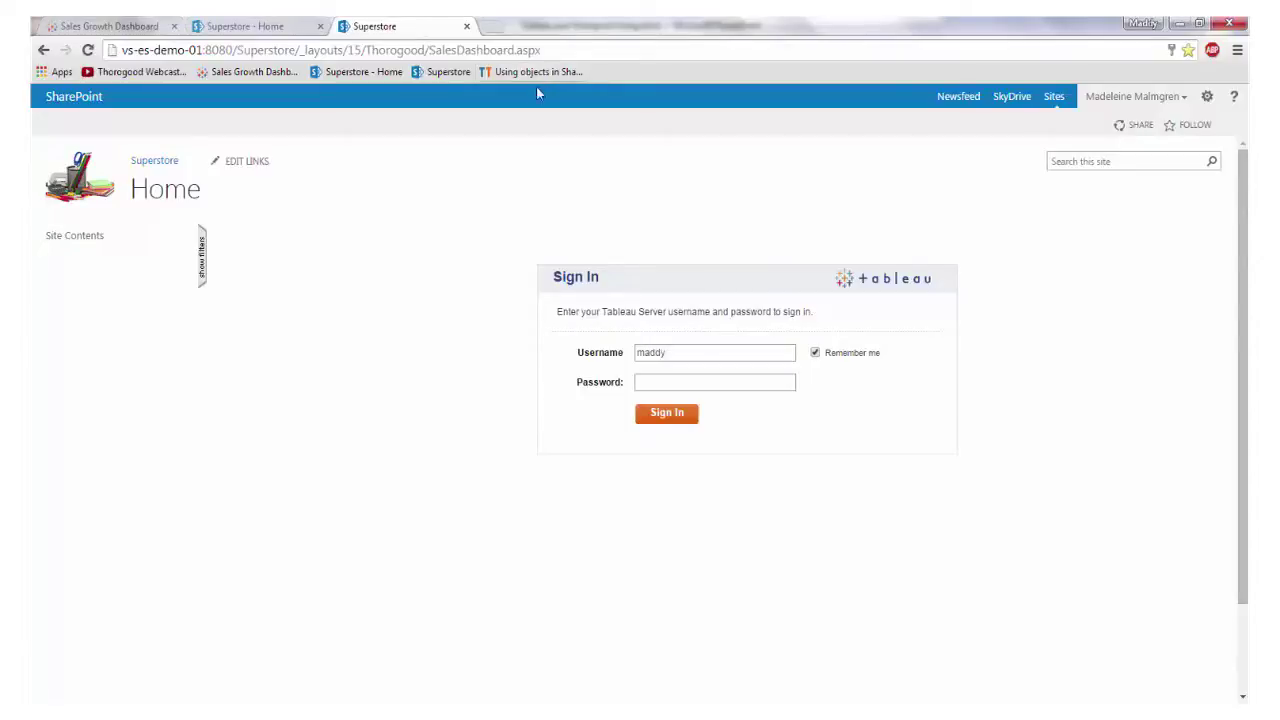
{"action": "left_click", "coordinate": [660, 381]}
{"action": "type", "text": "•••••••"}
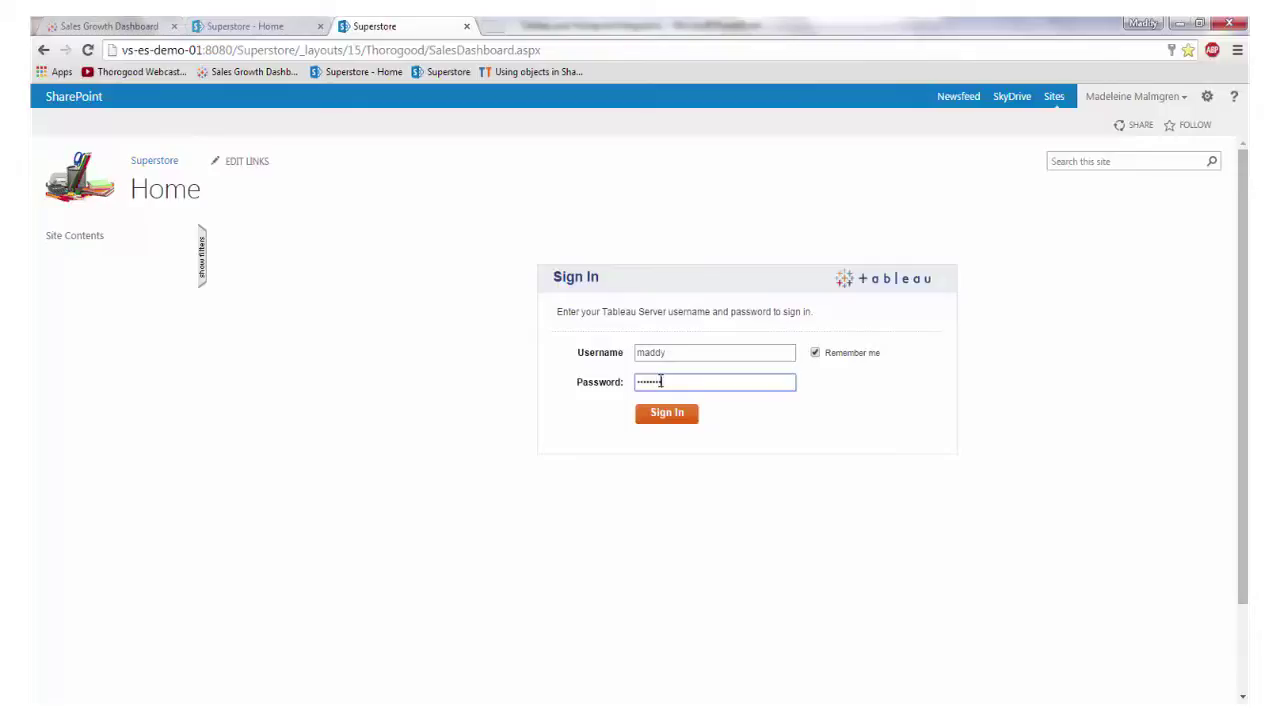
{"action": "type", "text": "••••••"}
Step: Submit the Tableau Server sign-in so the embedded dashboard renders
{"action": "key", "text": "Return"}
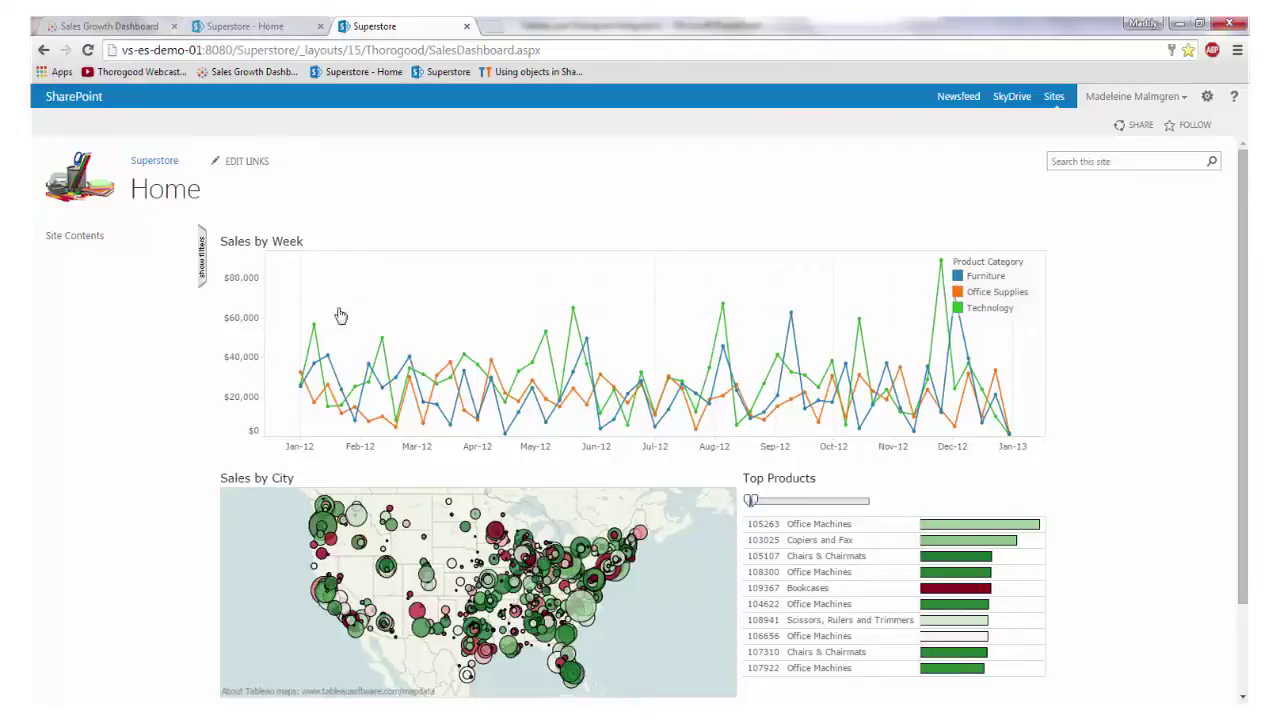
Step: Filter the embedded dashboard to Year 2012–2012 and the West region, and apply
{"action": "left_click", "coordinate": [202, 258]}
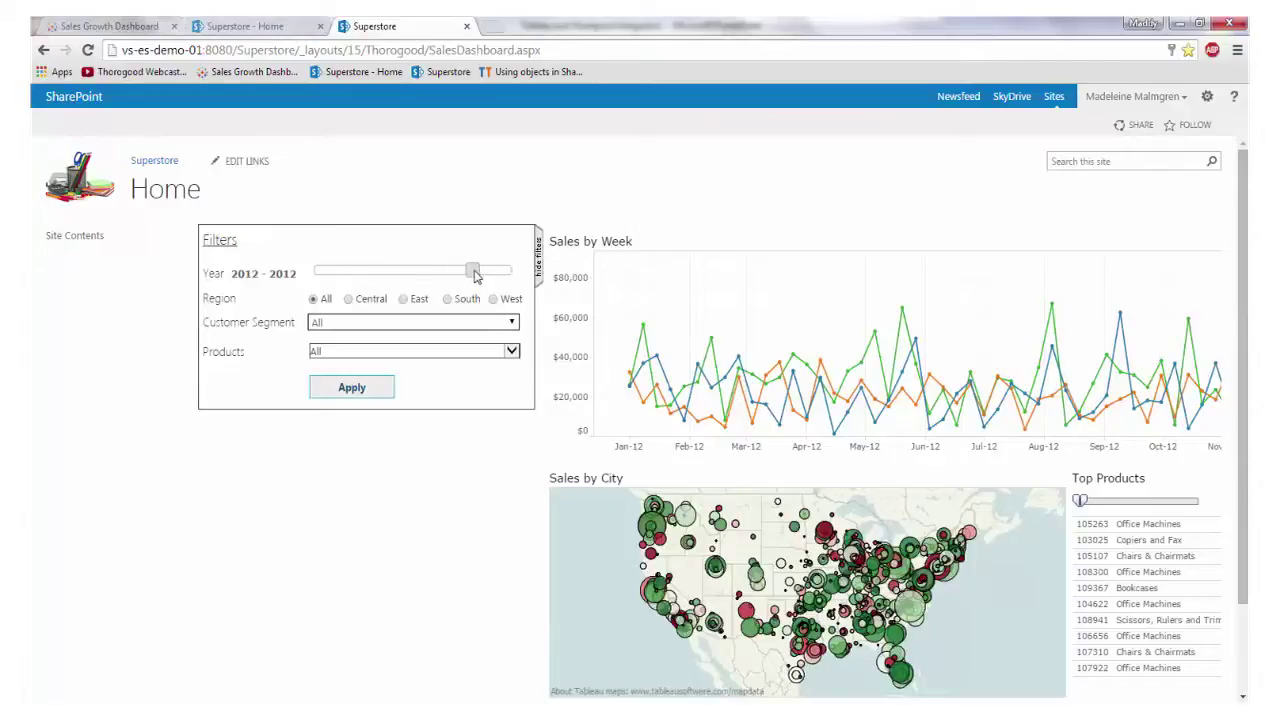
{"action": "left_click_drag", "start_coordinate": [474, 276], "coordinate": [431, 278]}
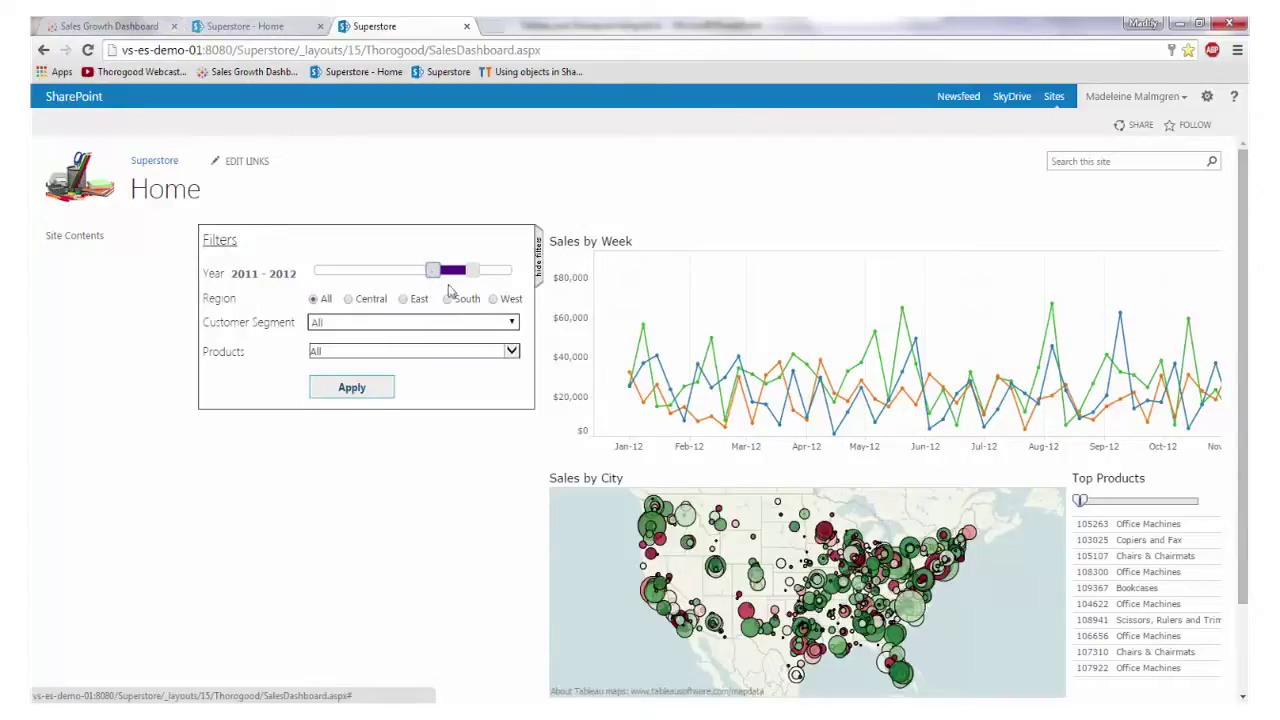
{"action": "left_click", "coordinate": [493, 300]}
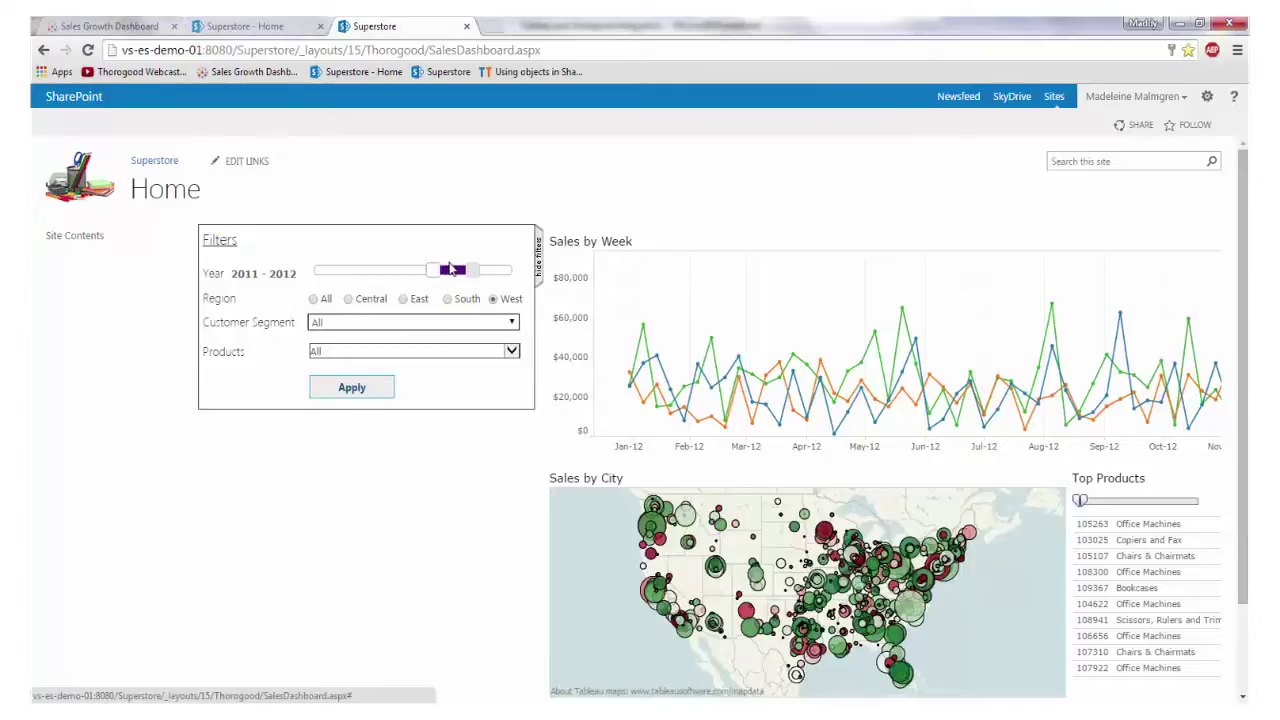
{"action": "left_click_drag", "start_coordinate": [452, 268], "coordinate": [471, 276]}
{"action": "left_click", "coordinate": [380, 390]}
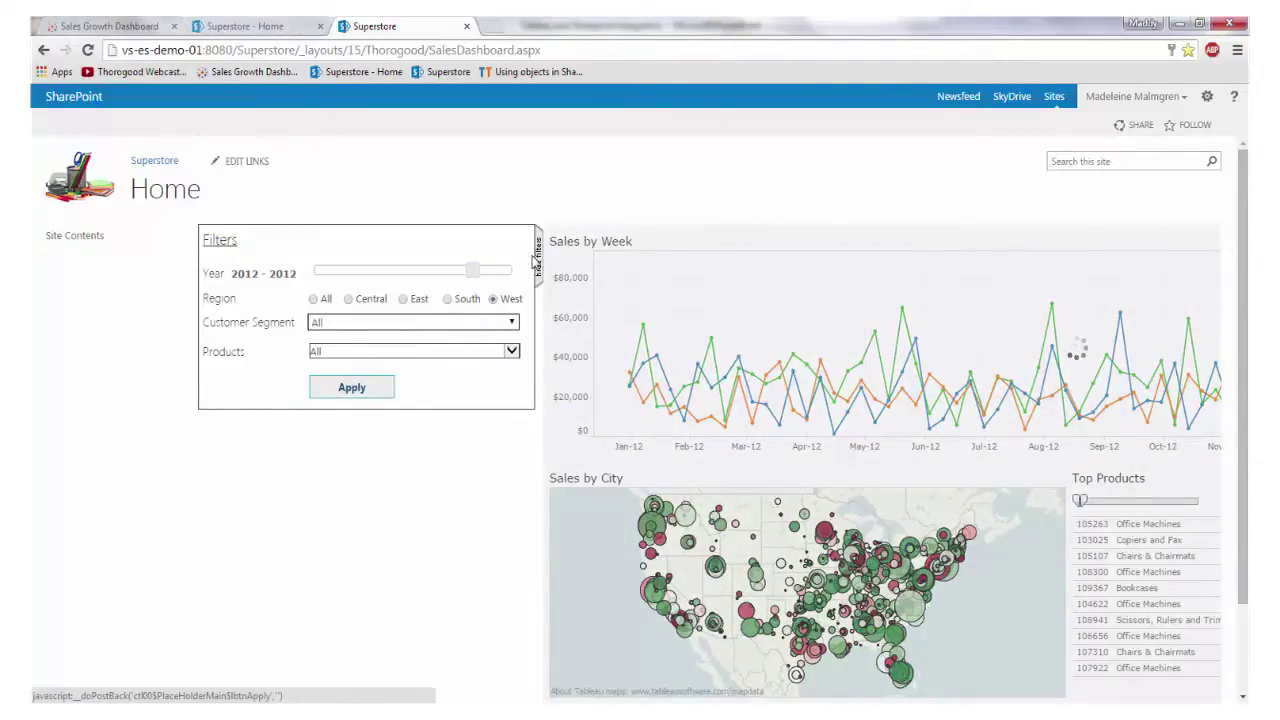
Step: Hide the filter panel and widen the Top Products slider to list more products
{"action": "left_click", "coordinate": [537, 256]}
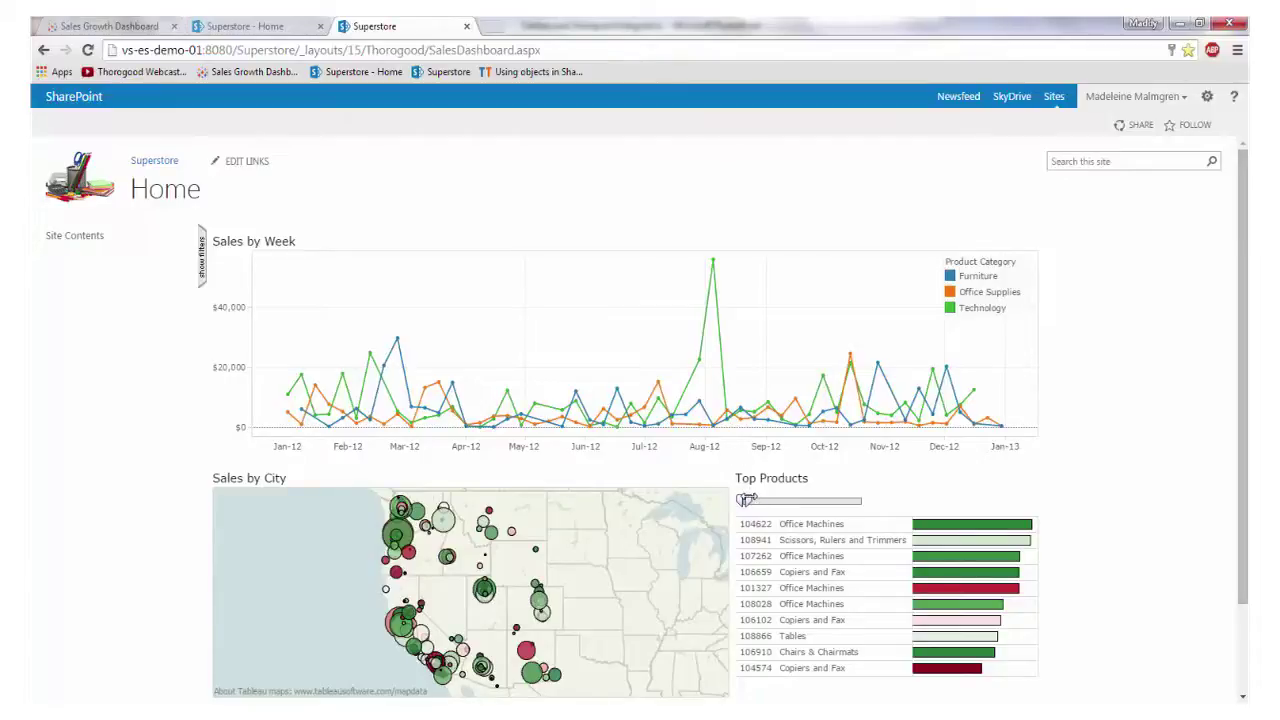
{"action": "left_click_drag", "start_coordinate": [744, 500], "coordinate": [763, 499]}
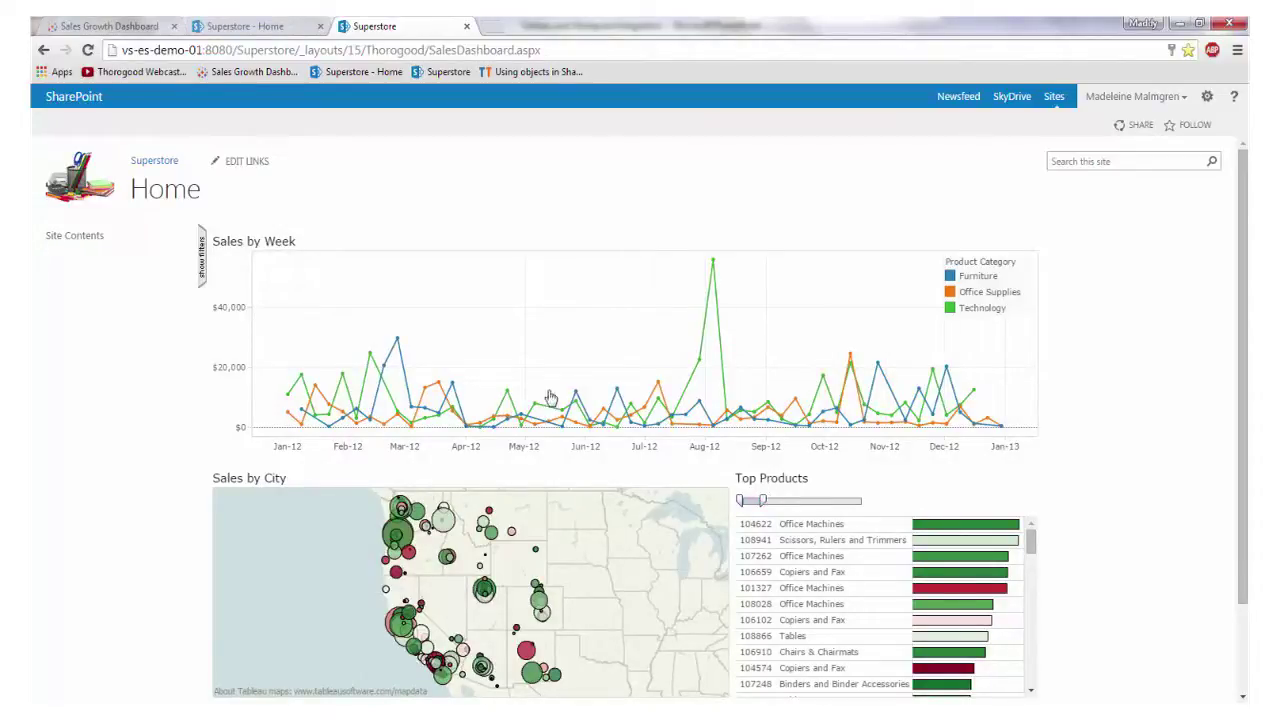
Step: Narrow the SharePoint dashboard's Products filter to Furniture only, clearing all other categories
{"action": "left_click", "coordinate": [201, 262]}
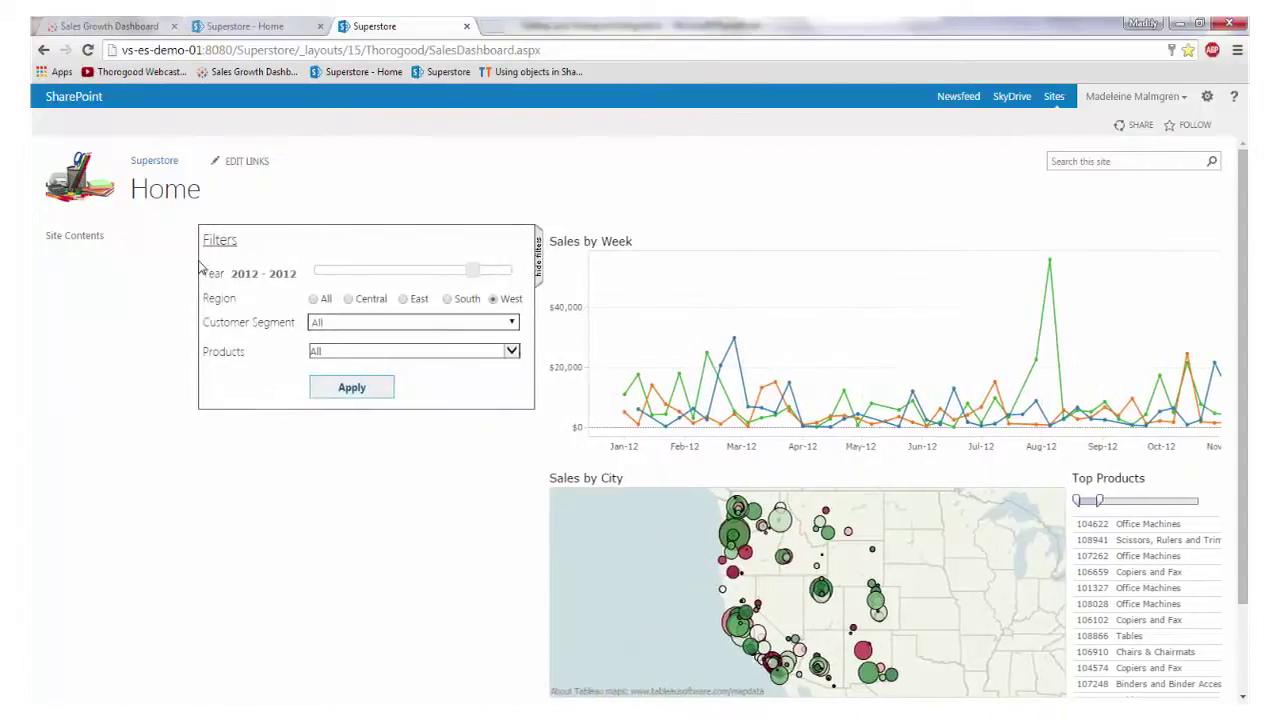
{"action": "left_click", "coordinate": [437, 352]}
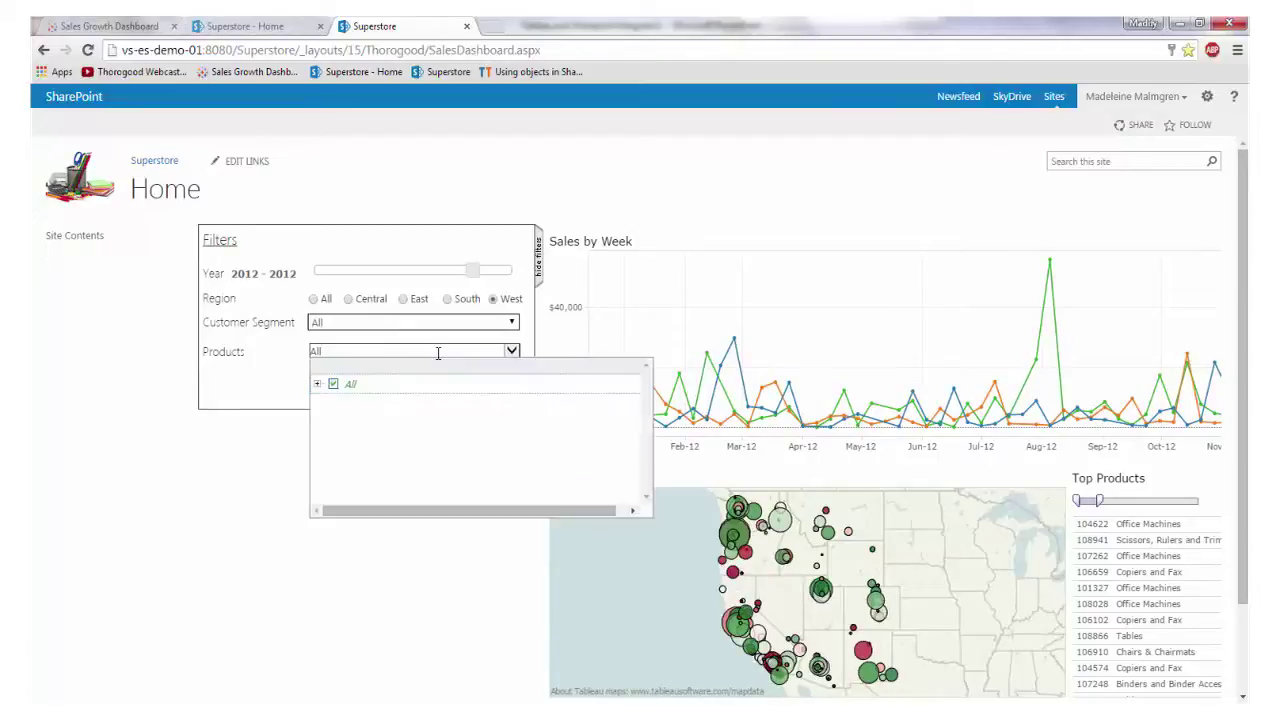
{"action": "left_click", "coordinate": [318, 384]}
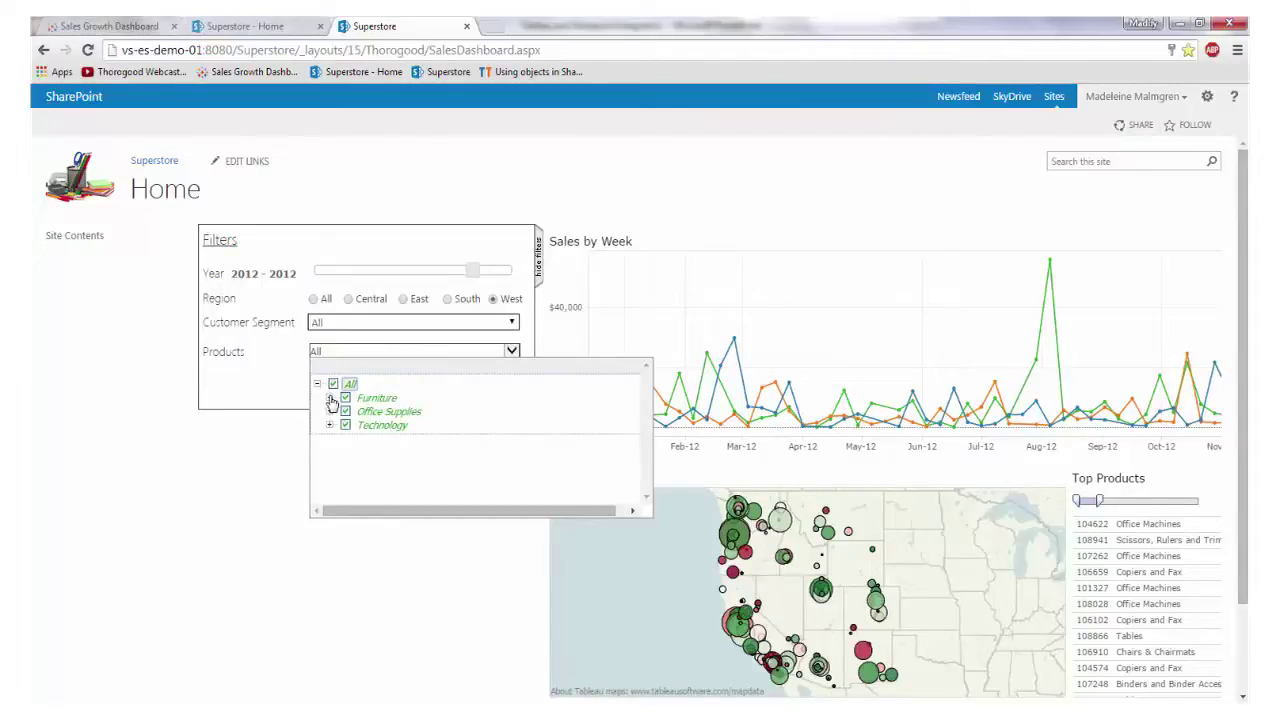
{"action": "left_click", "coordinate": [330, 398]}
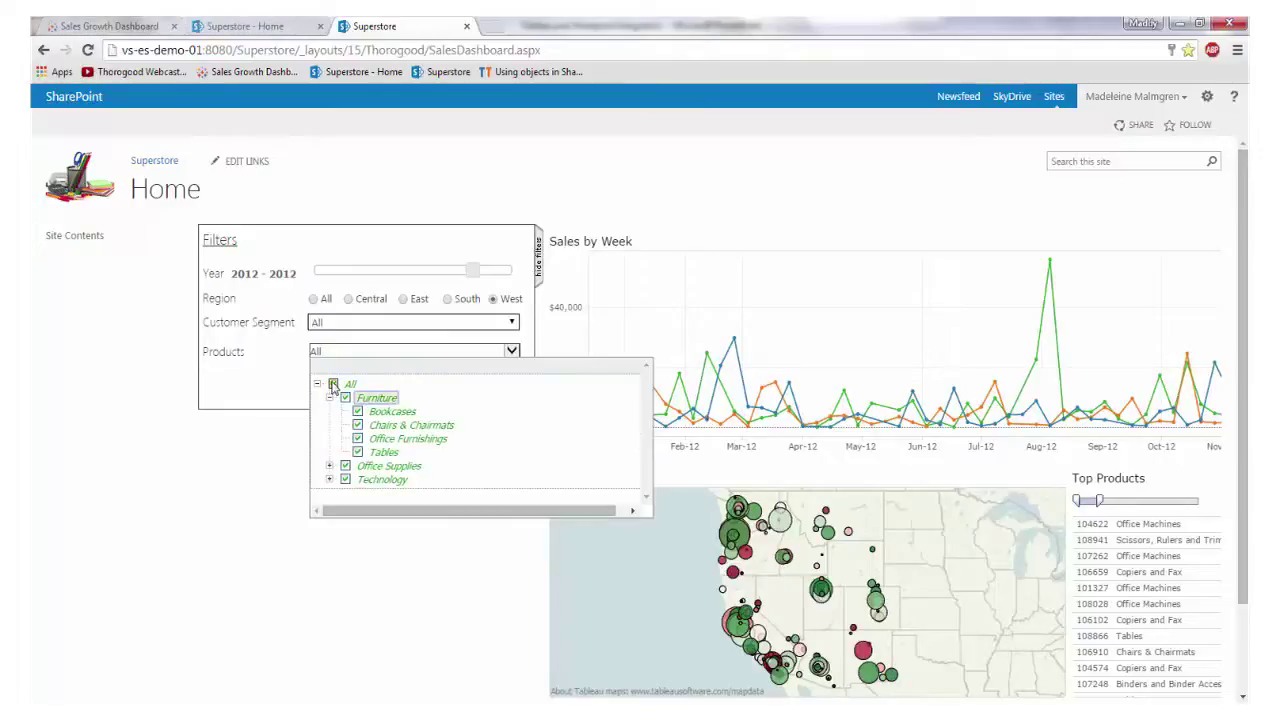
{"action": "left_click", "coordinate": [333, 384]}
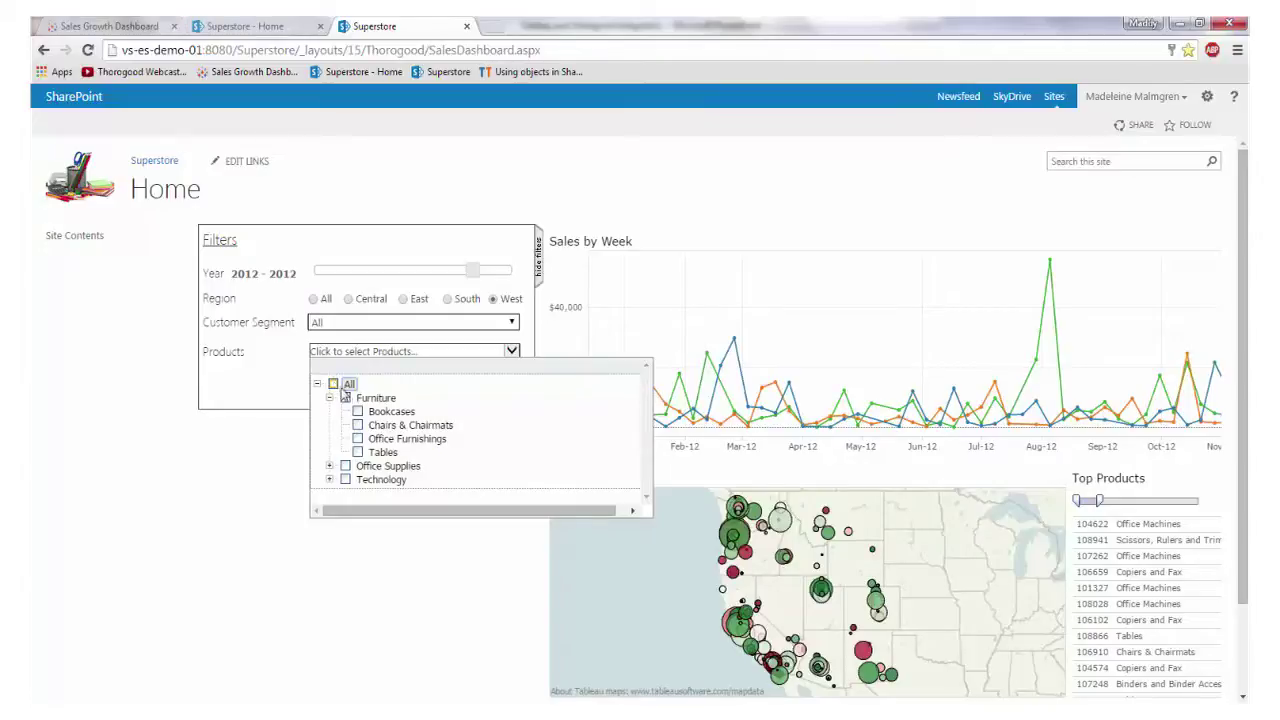
{"action": "left_click", "coordinate": [345, 398]}
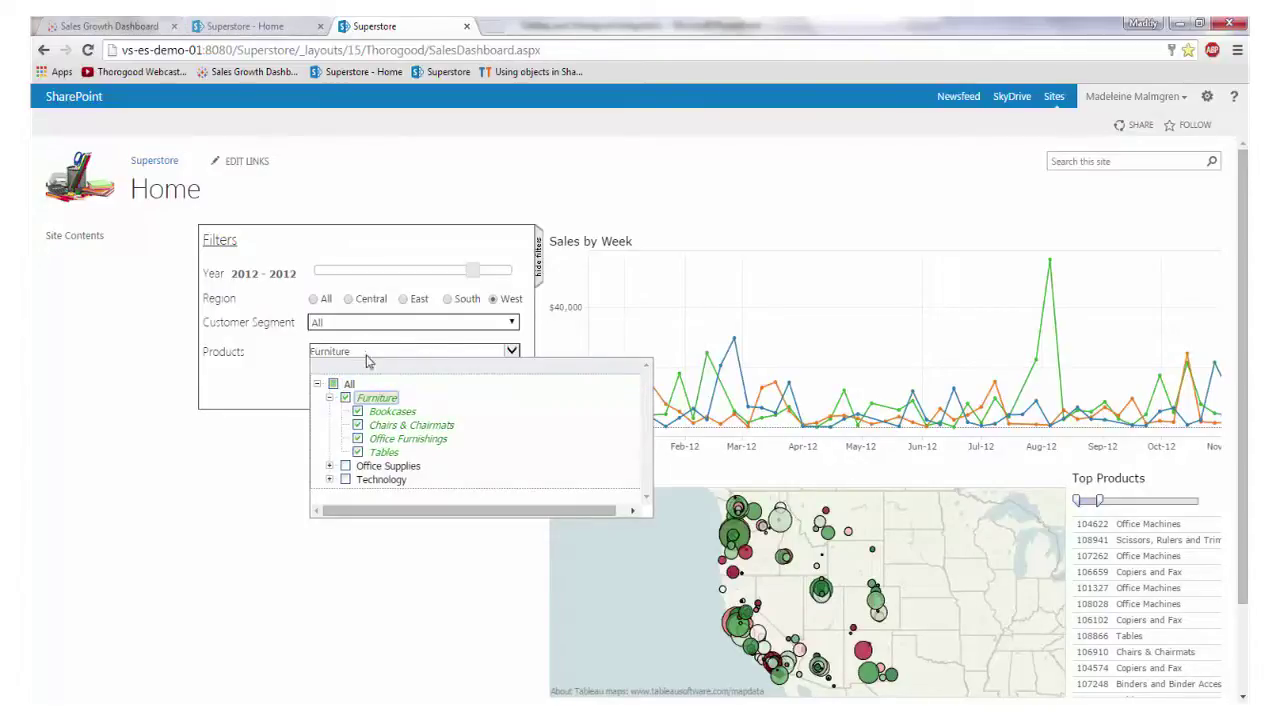
{"action": "left_click", "coordinate": [369, 362]}
{"action": "type", "text": "furn"}
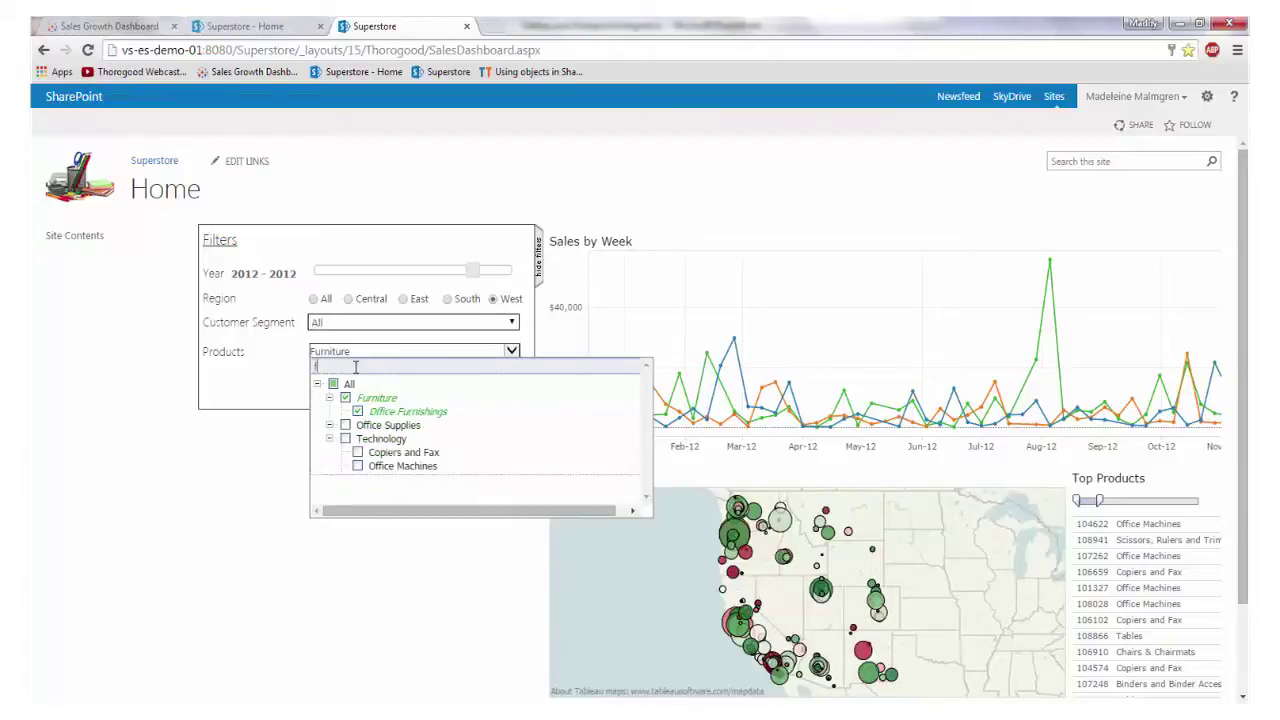
{"action": "left_click", "coordinate": [222, 393]}
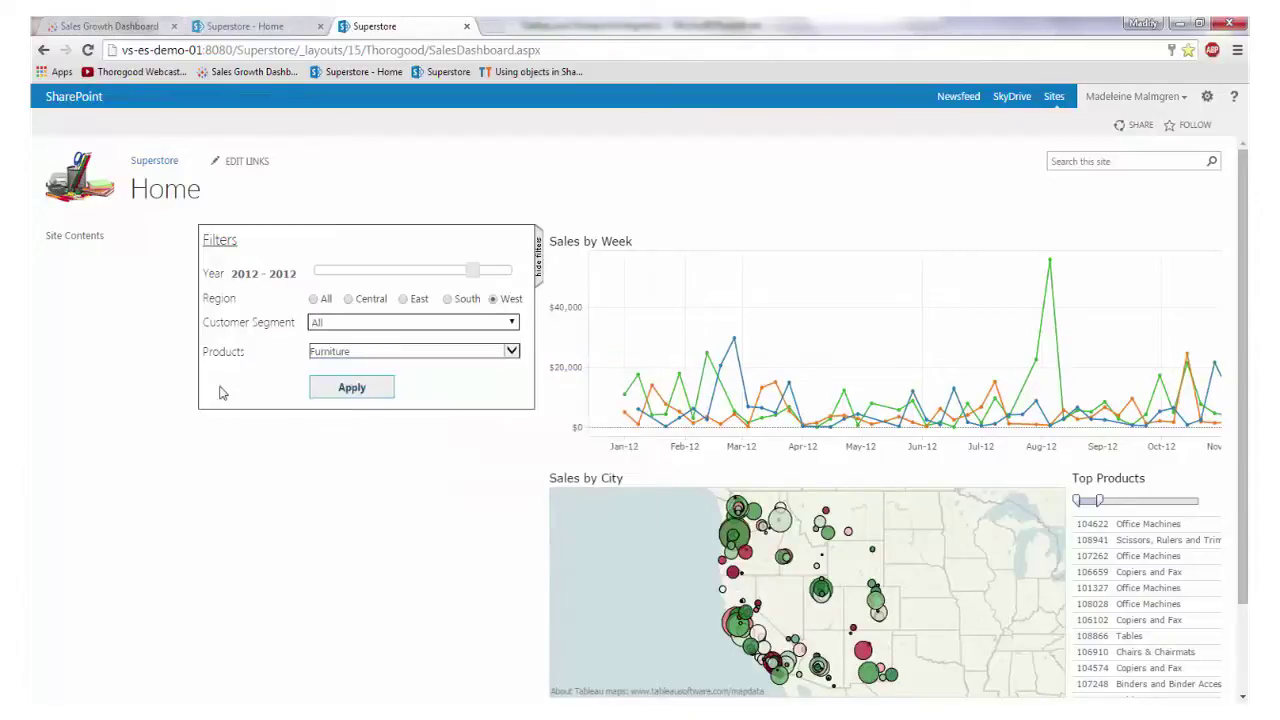
Step: Apply the 2012, West and Furniture filters to the embedded dashboard views
{"action": "left_click", "coordinate": [340, 393]}
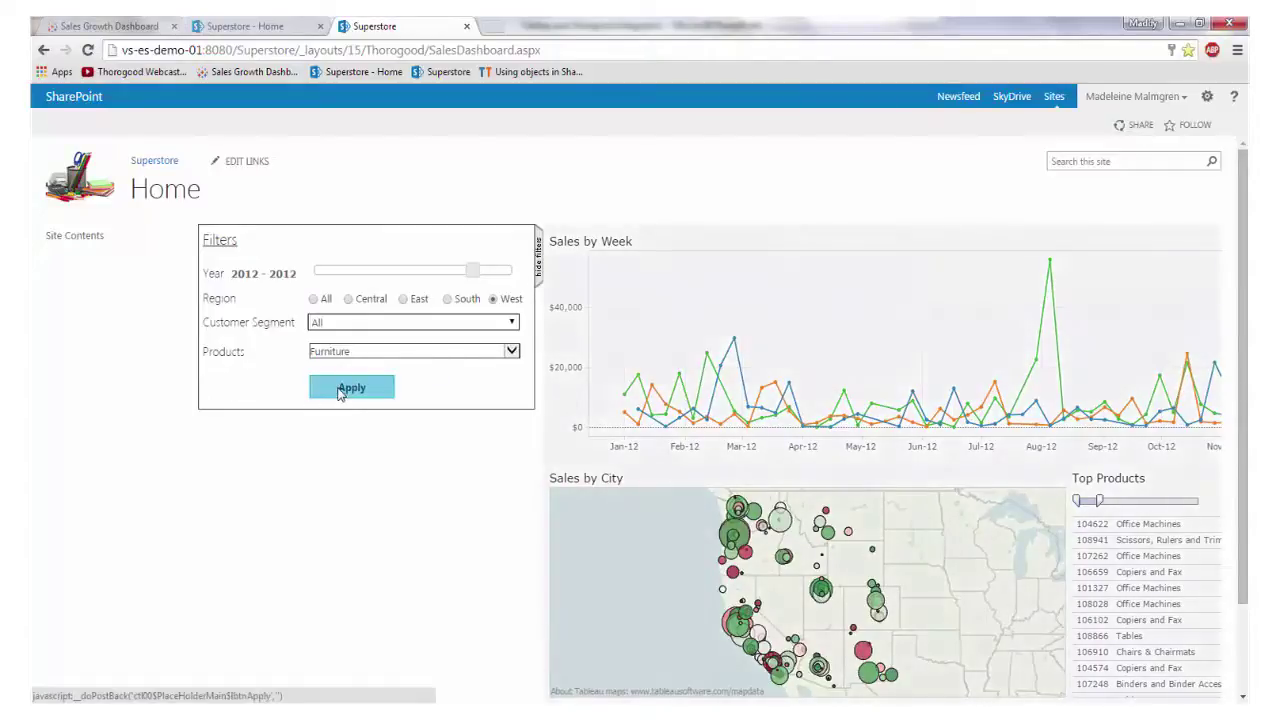